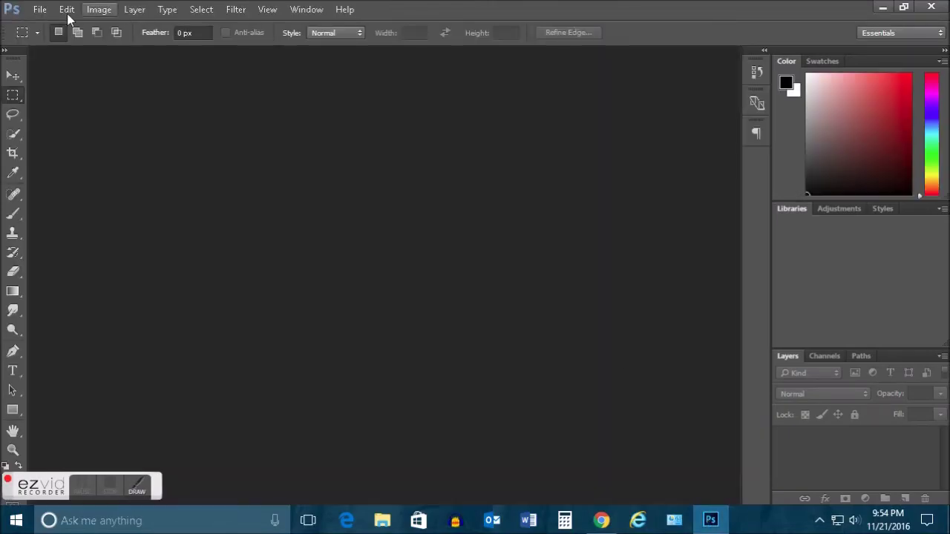
Create Untitled-1, a 7 × 5 in document at 300 pixels/inch with a white background.
click(41, 10)
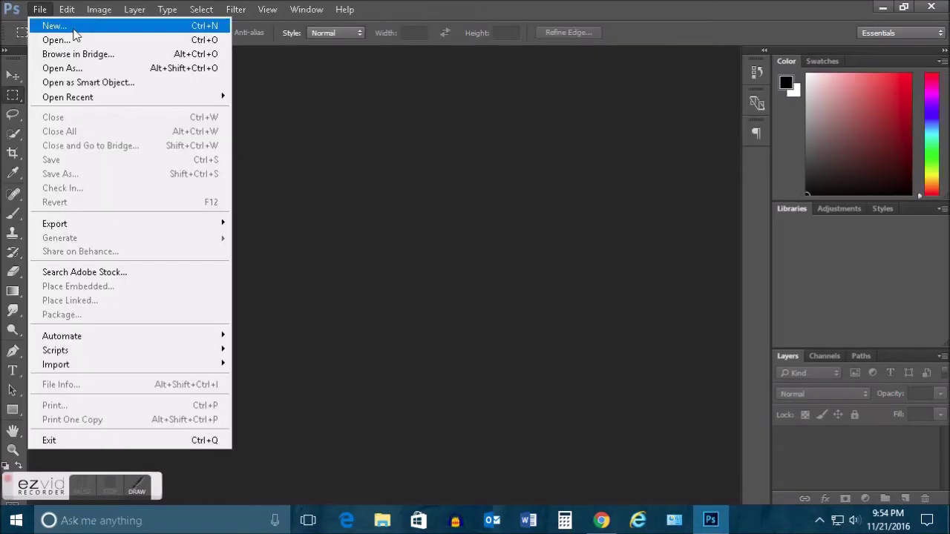
click(67, 26)
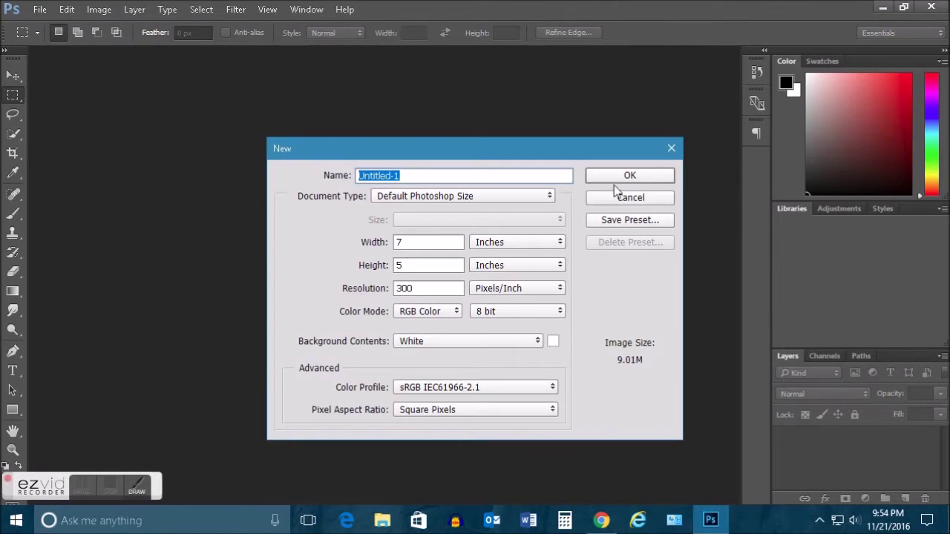
click(610, 176)
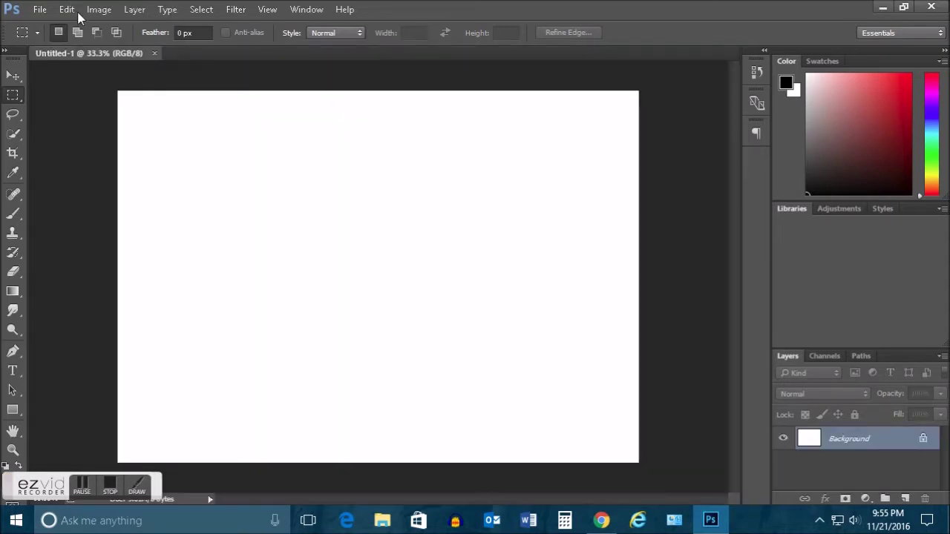
click(68, 10)
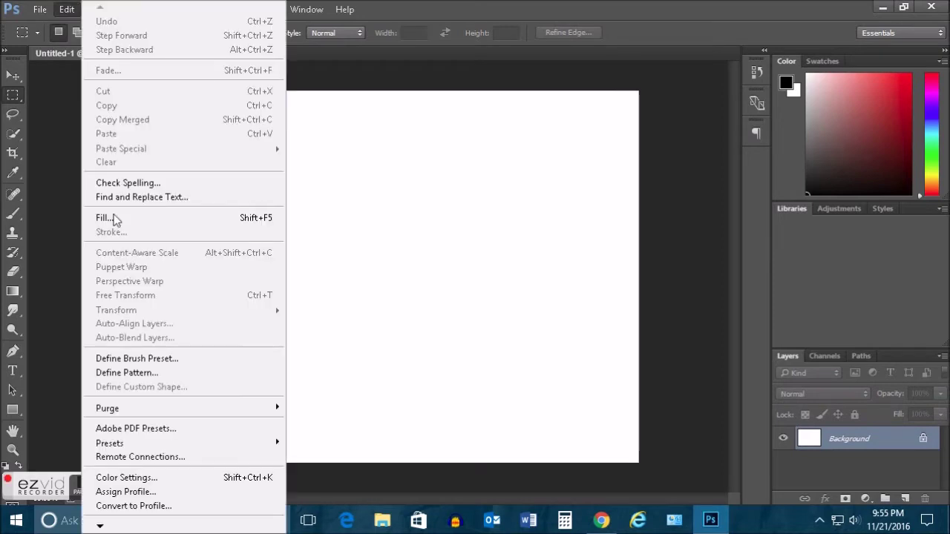
Fill the Untitled-1 background with the black foreground colour at 100% opacity.
click(204, 219)
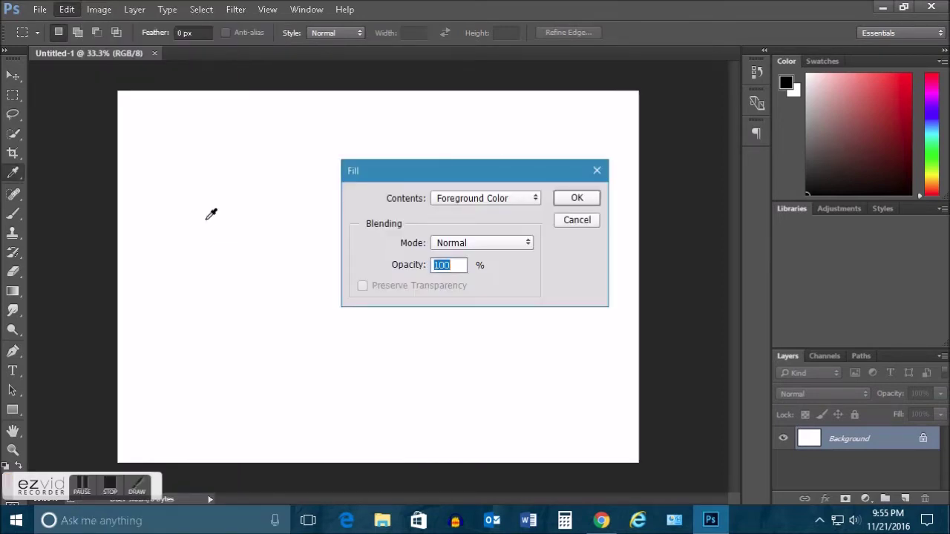
click(575, 199)
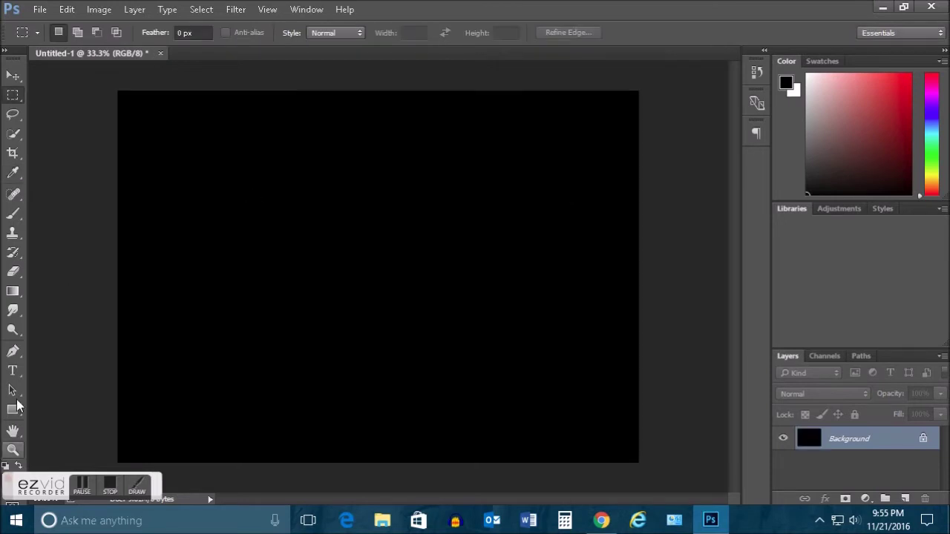
click(13, 370)
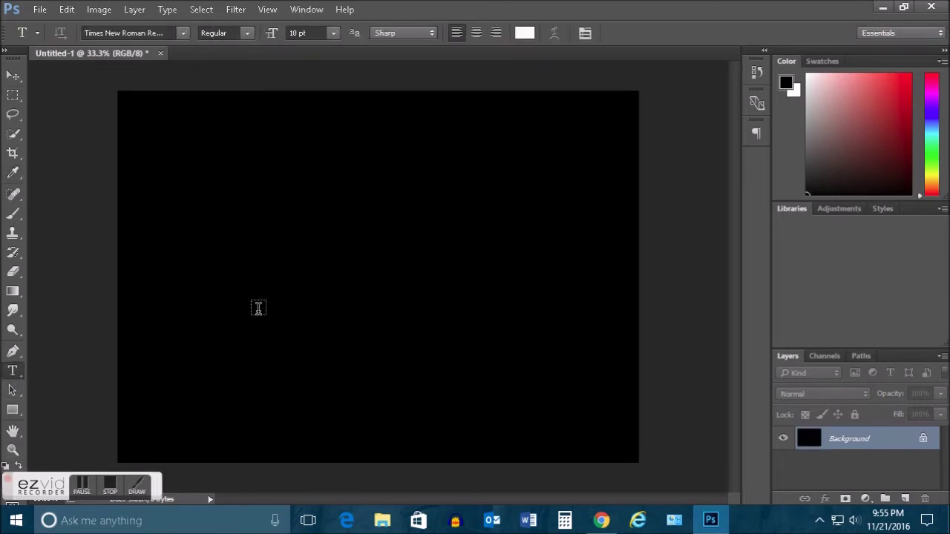
Type the word KUNDAN on the left of the canvas and commit it.
click(206, 272)
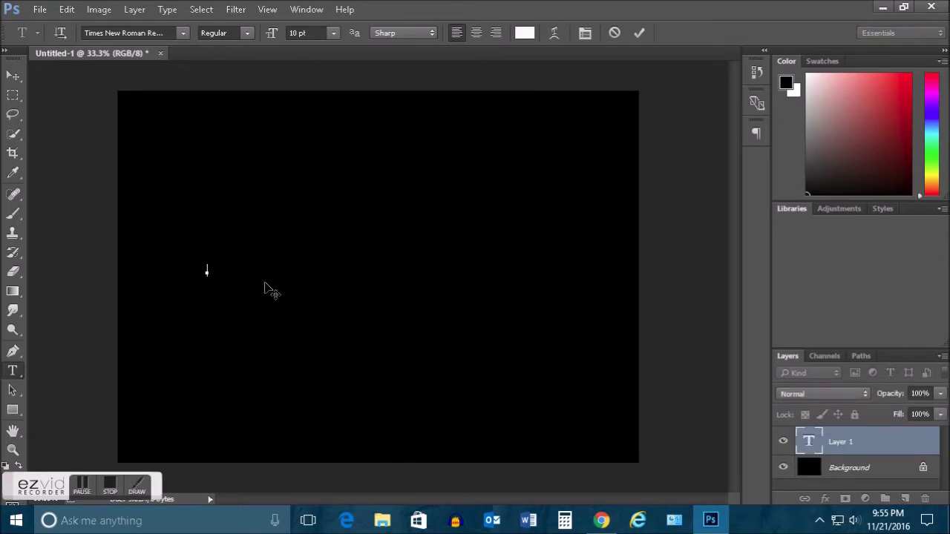
text(kundan)
text(NDAN)
key(ctrl+a)
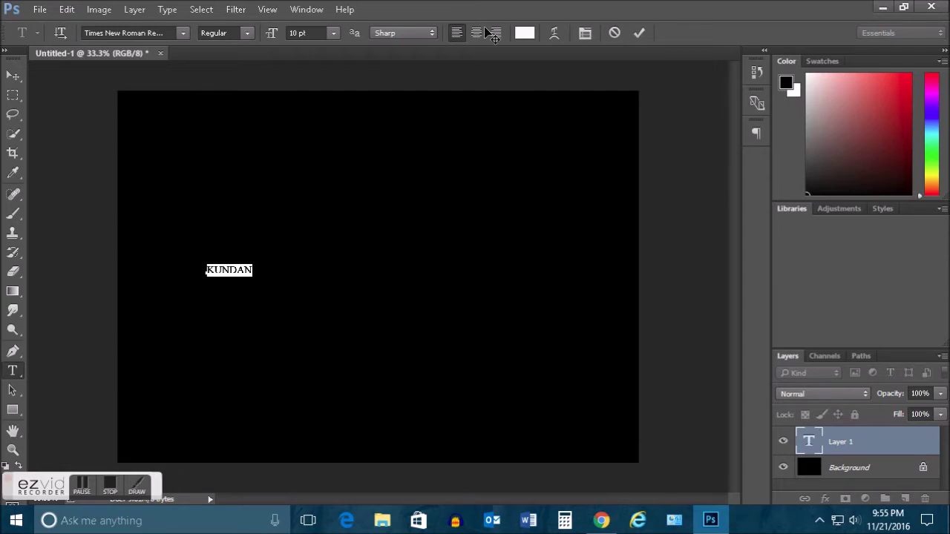
click(637, 34)
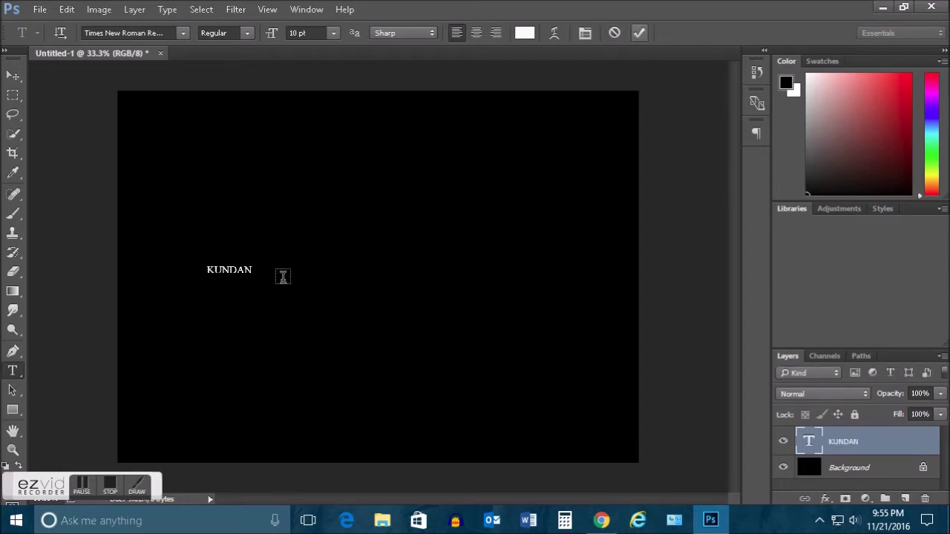
Enlarge the KUNDAN text across the canvas with Free Transform and move it to the centre.
key(ctrl+t)
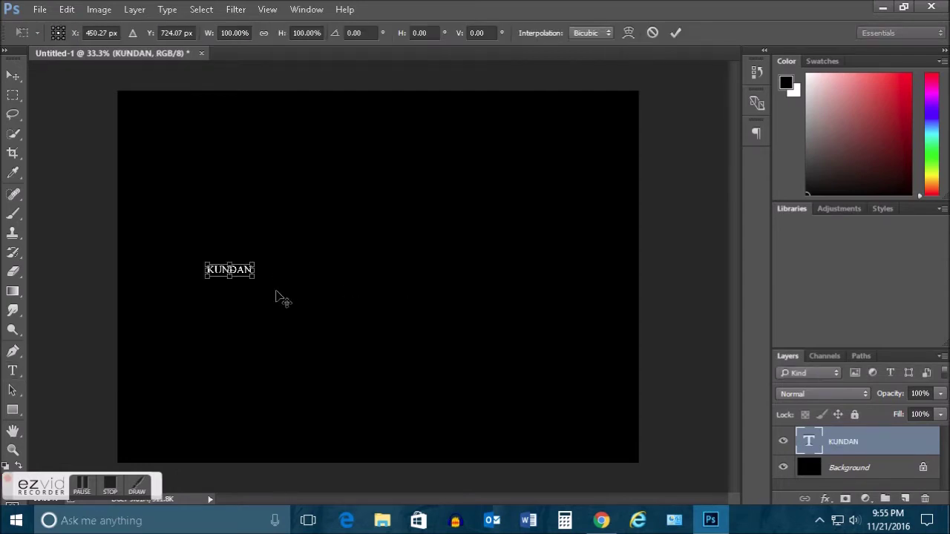
drag(304, 295, 531, 312)
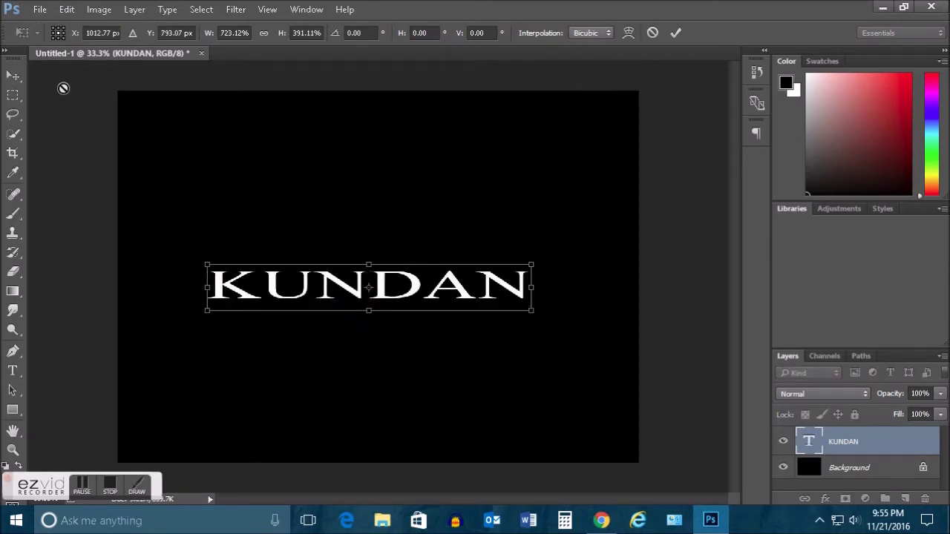
click(676, 33)
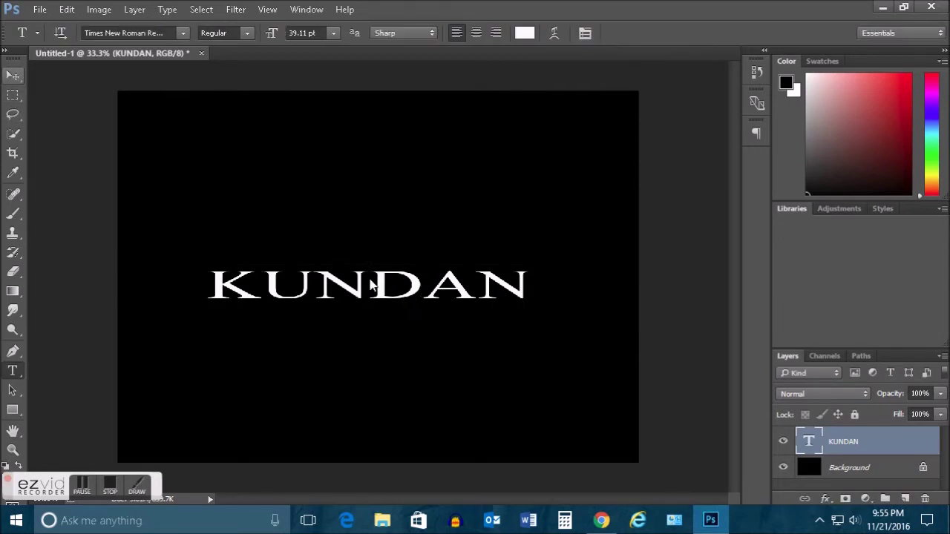
key(v)
drag(371, 292, 393, 274)
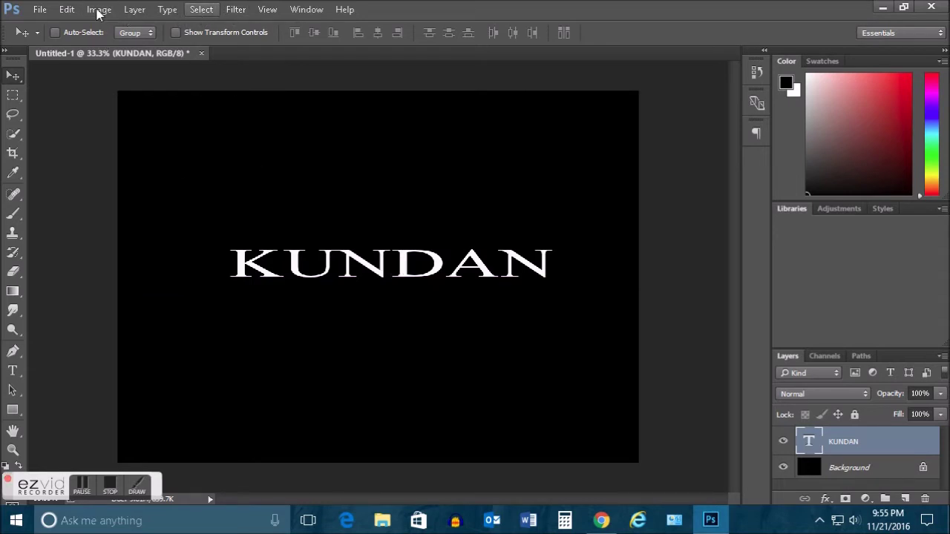
click(137, 9)
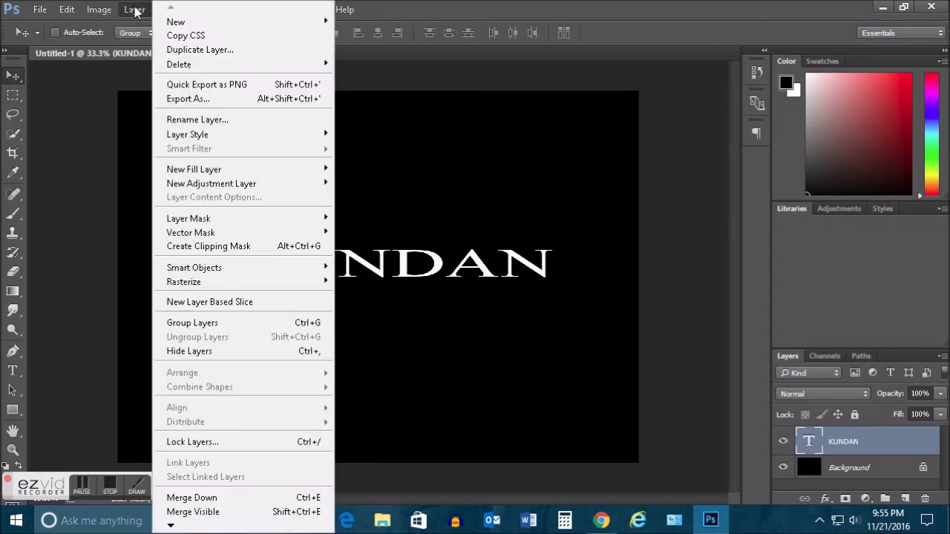
mouse_move(223, 282)
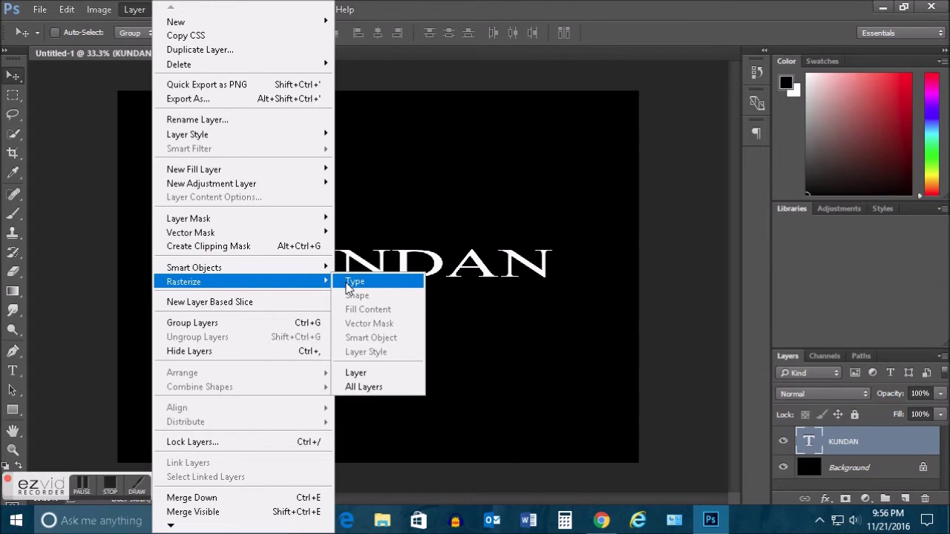
Rasterize the KUNDAN type, duplicate it as a hidden KUNDAN copy, and reselect the original layer.
click(355, 282)
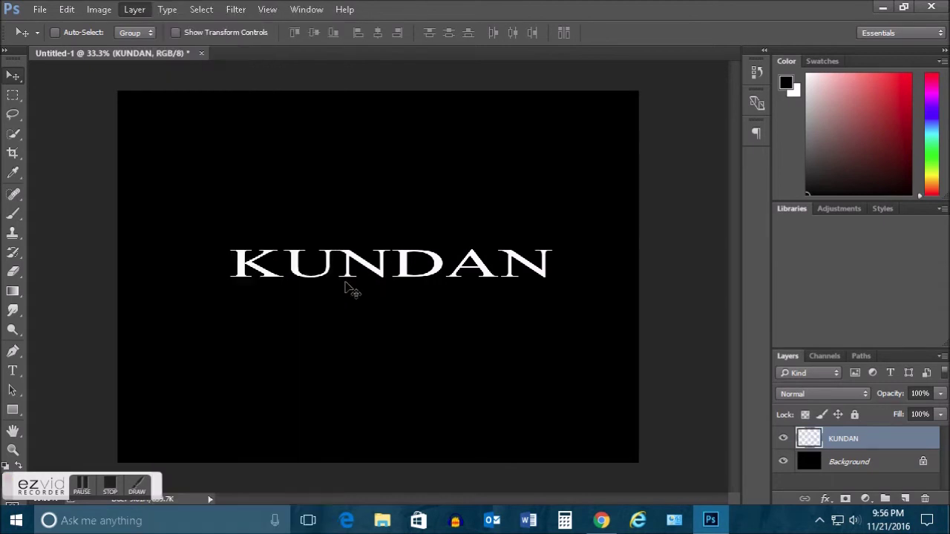
right_click(827, 441)
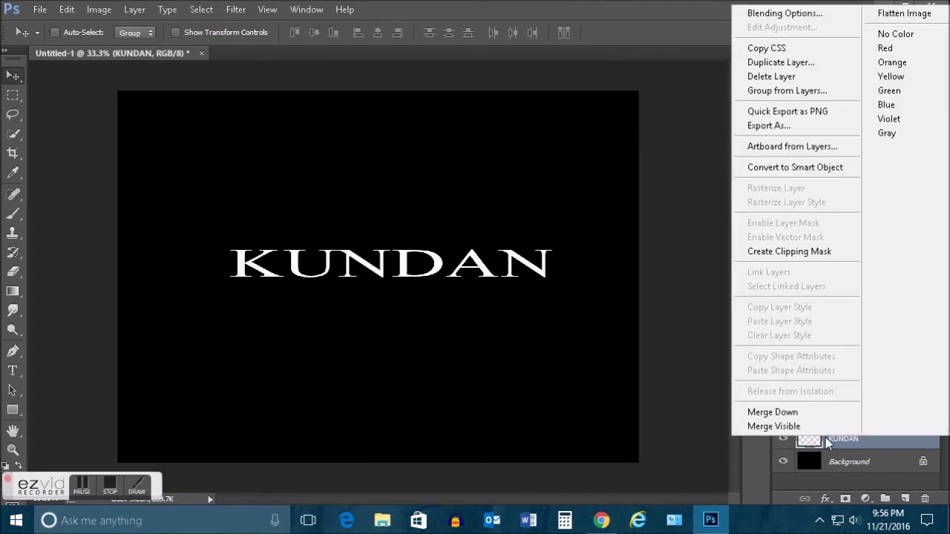
click(780, 64)
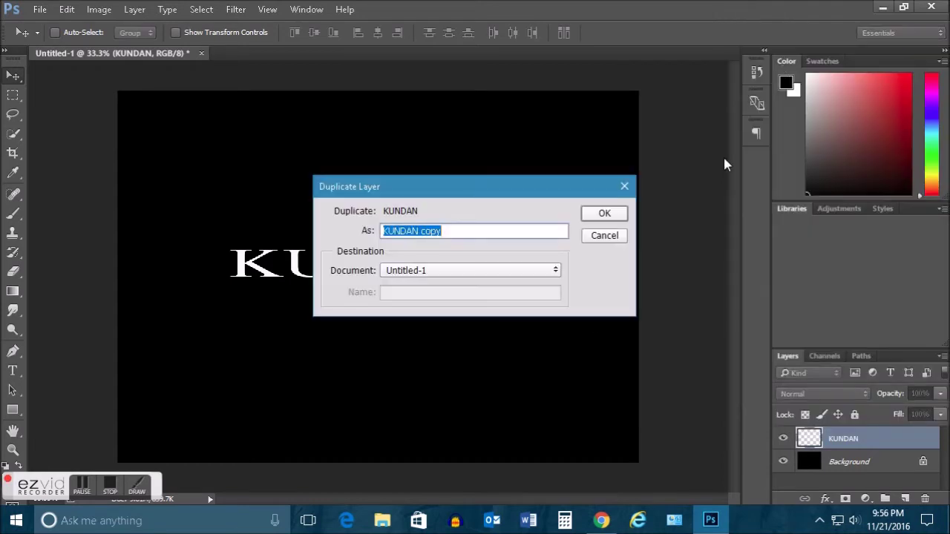
click(601, 214)
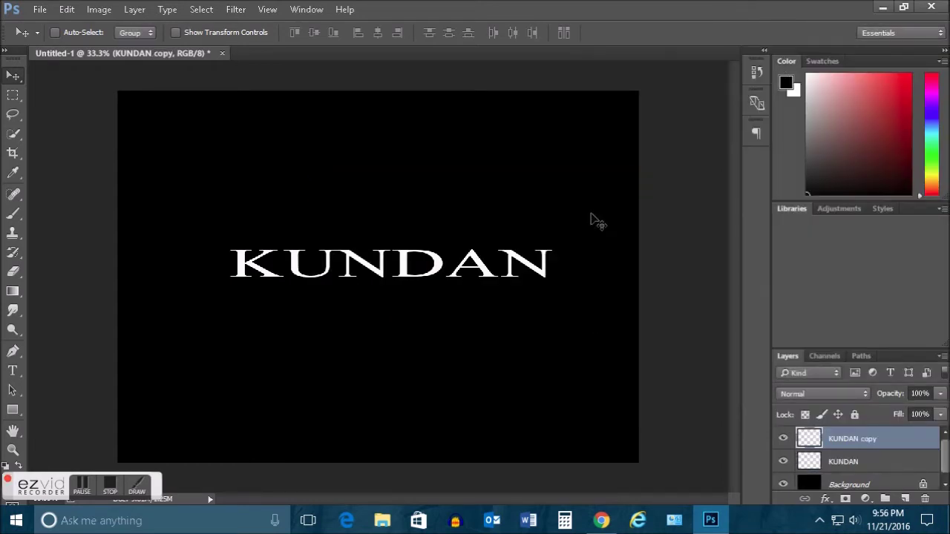
click(783, 439)
click(832, 468)
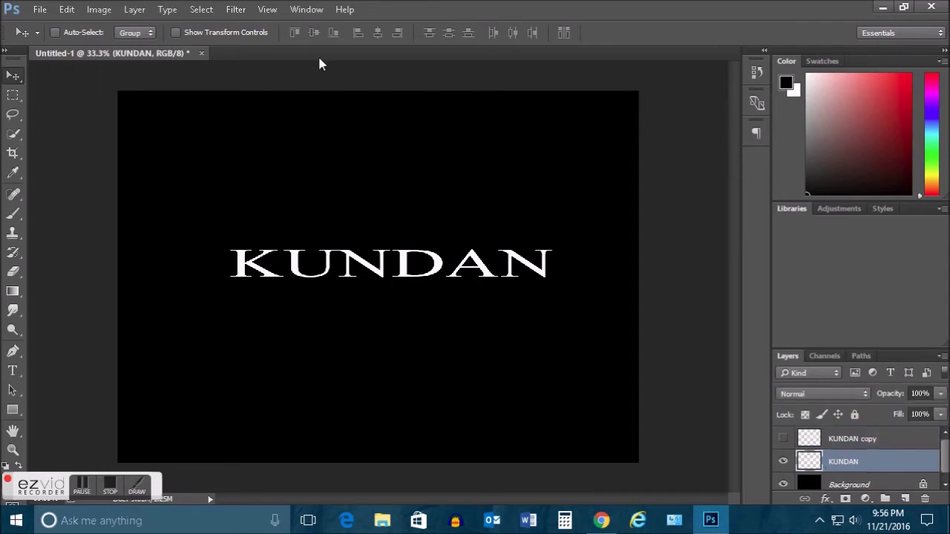
click(67, 9)
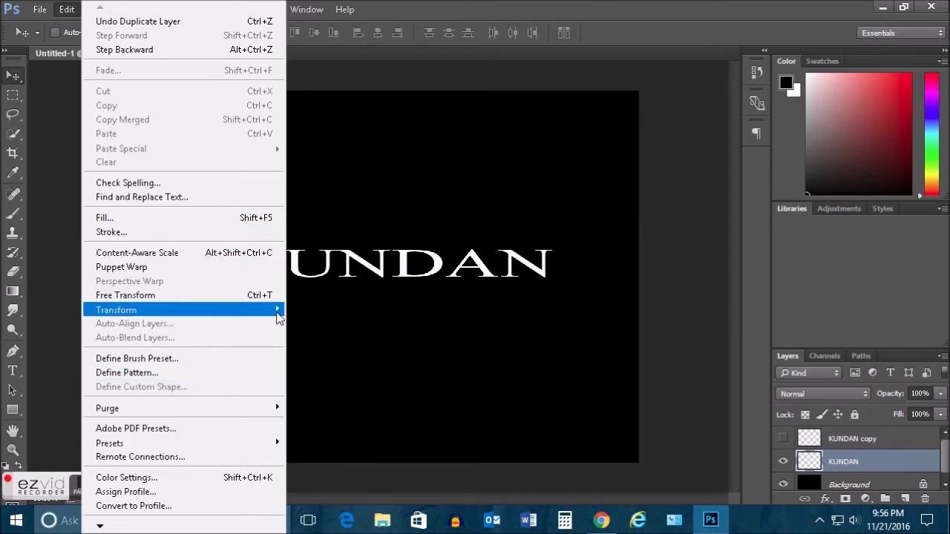
Rotate KUNDAN 90° clockwise and apply a Wind filter blowing from the left.
mouse_move(116, 309)
click(343, 437)
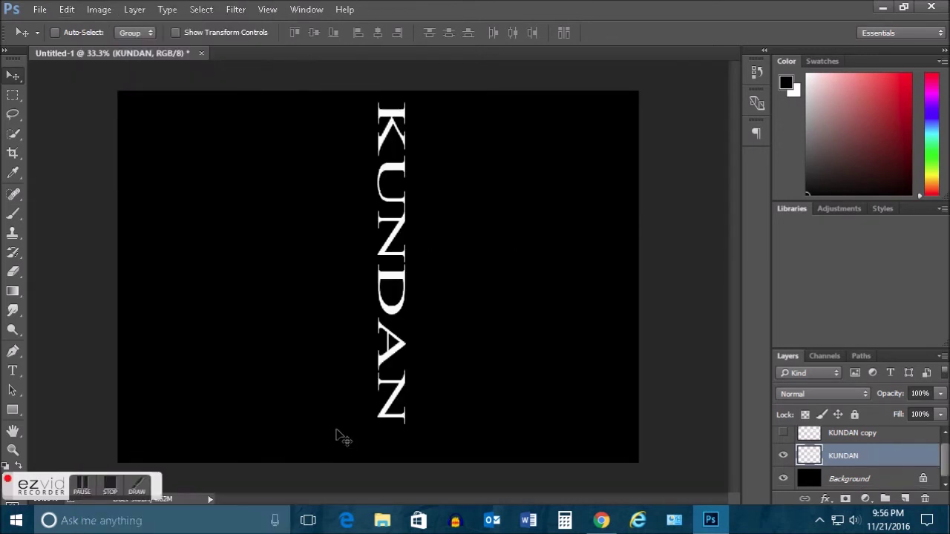
click(236, 9)
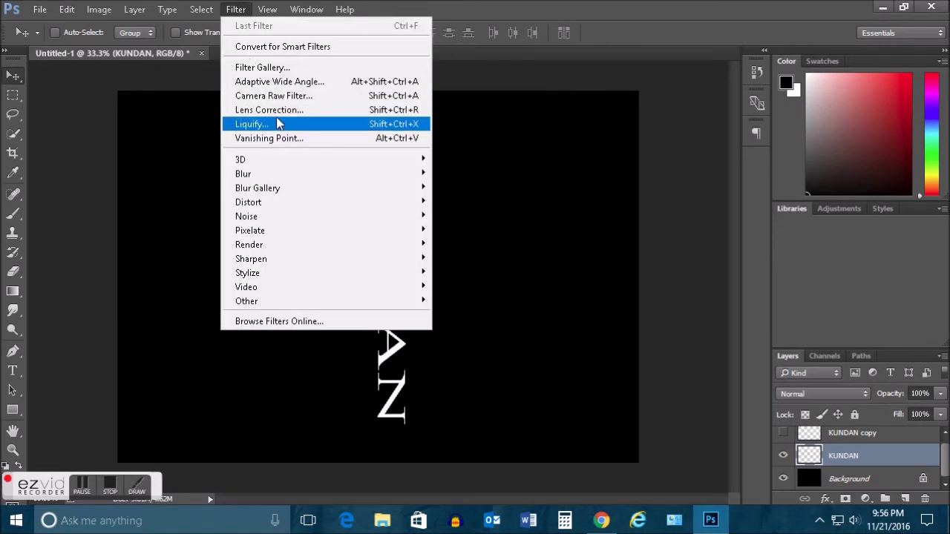
mouse_move(319, 273)
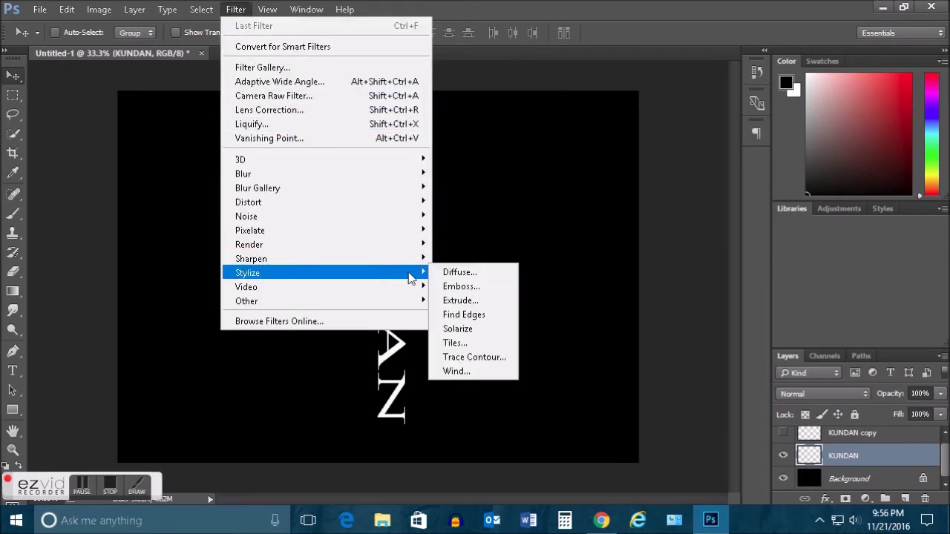
click(475, 373)
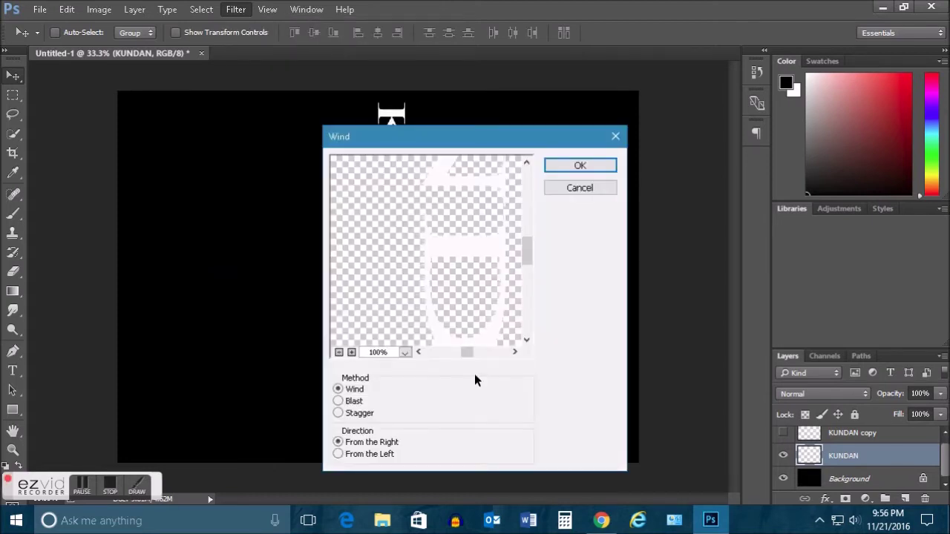
click(373, 458)
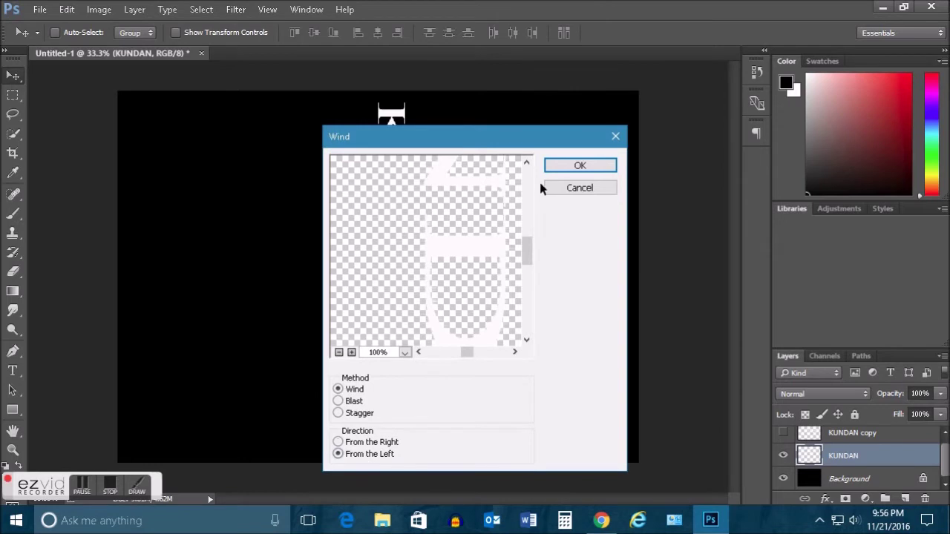
click(562, 166)
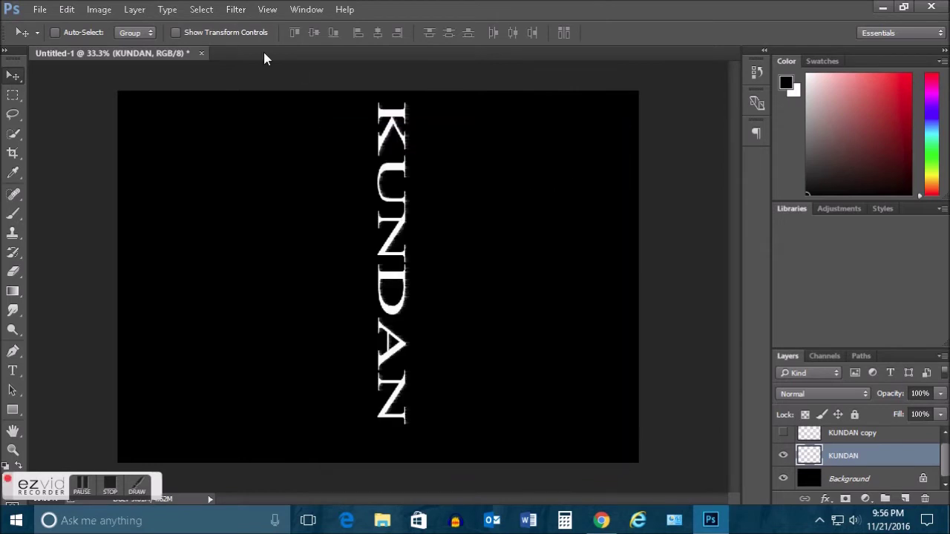
Repeat the Wind filter twice more, then rotate the text 90° counter-clockwise to horizontal.
click(235, 10)
click(250, 28)
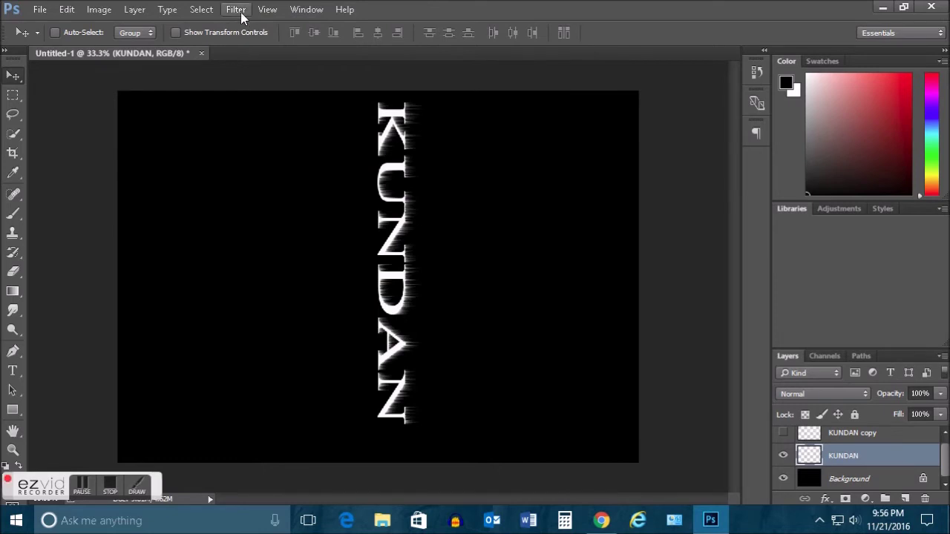
click(237, 10)
click(245, 29)
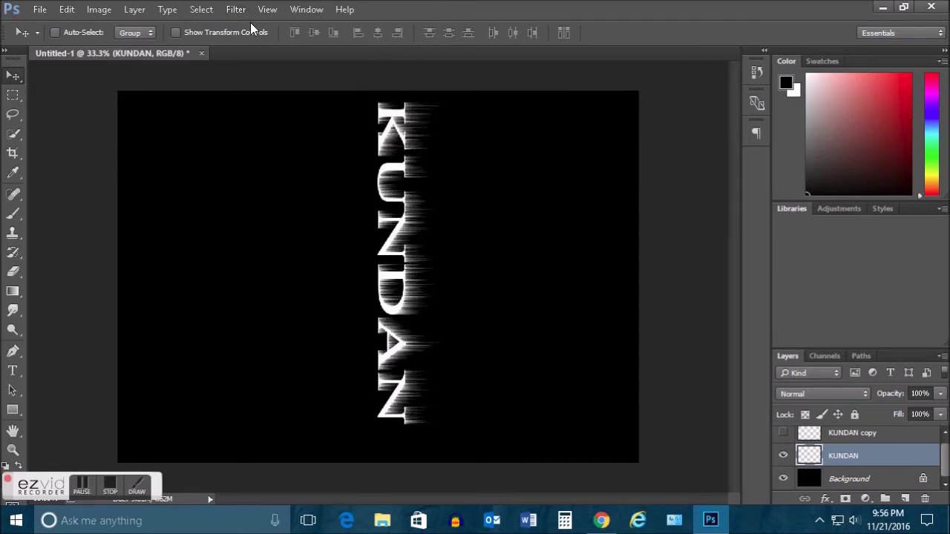
click(67, 9)
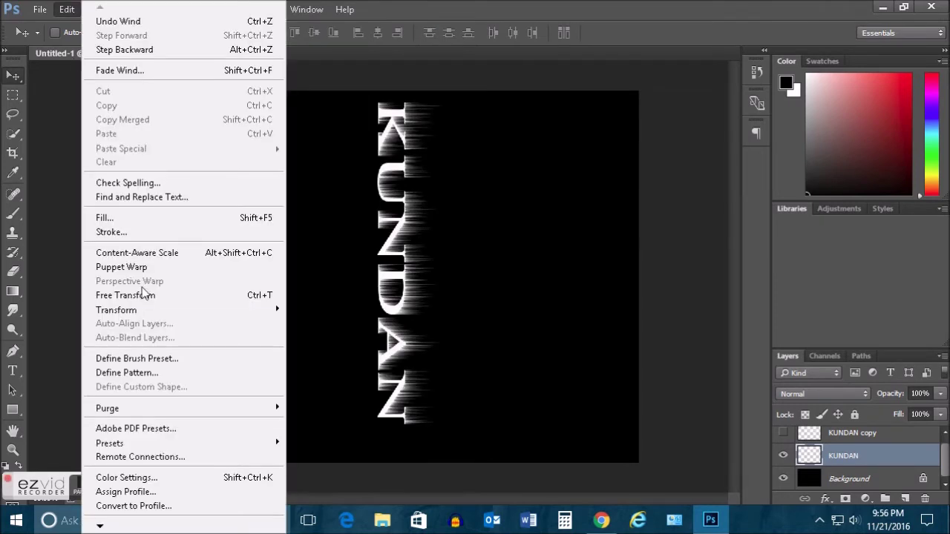
mouse_move(116, 310)
click(344, 451)
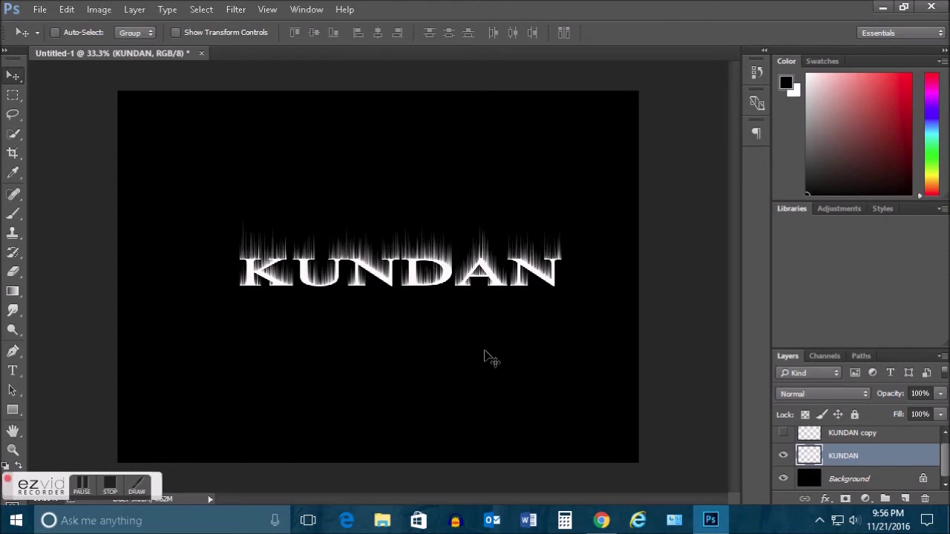
Apply a Gaussian Blur to the KUNDAN layer to soften the rising wind streaks.
click(847, 458)
click(245, 10)
mouse_move(244, 174)
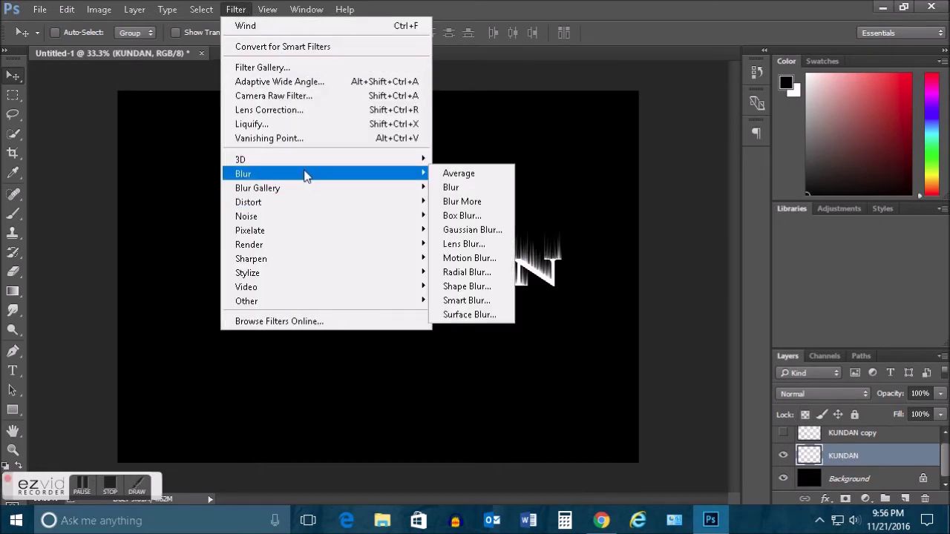
click(468, 235)
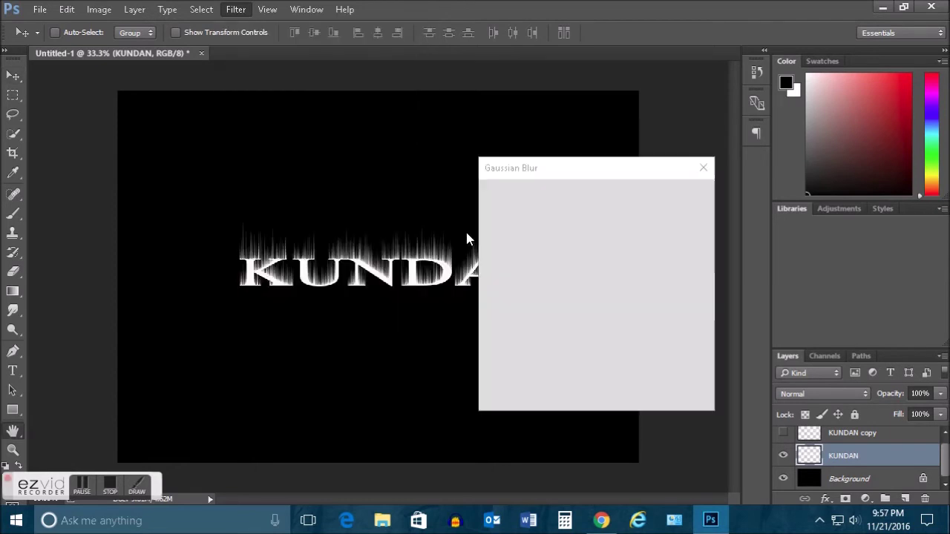
click(671, 199)
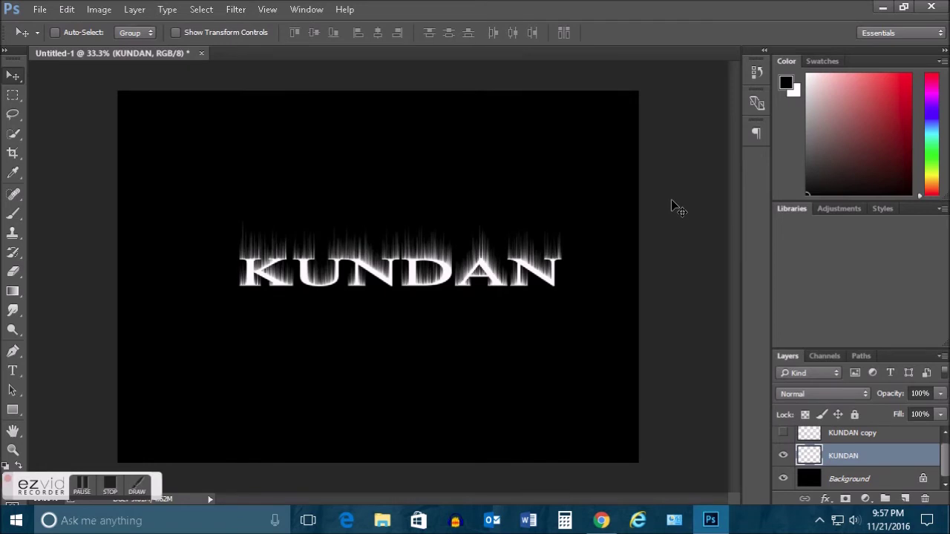
ctrl+click(839, 481)
Merge the blurred KUNDAN layer into the black Background layer.
right_click(839, 481)
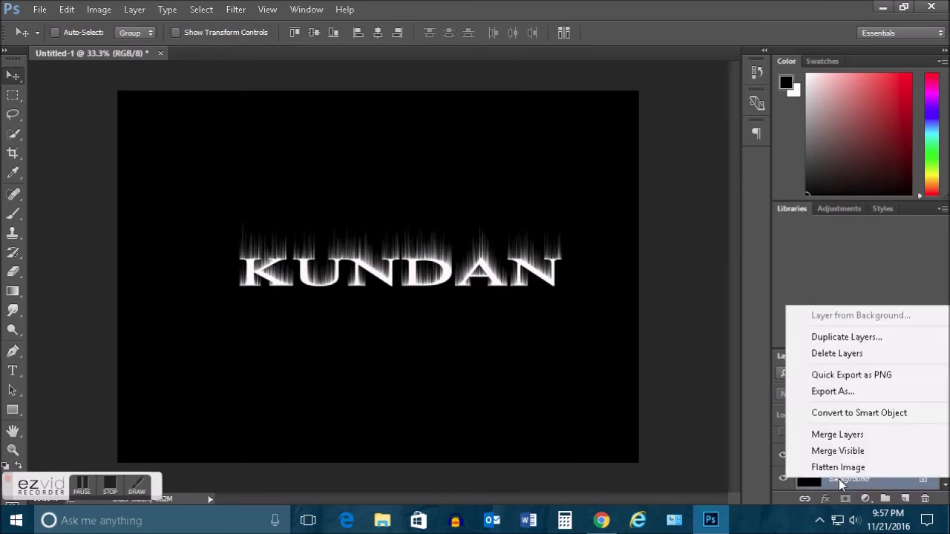
click(849, 435)
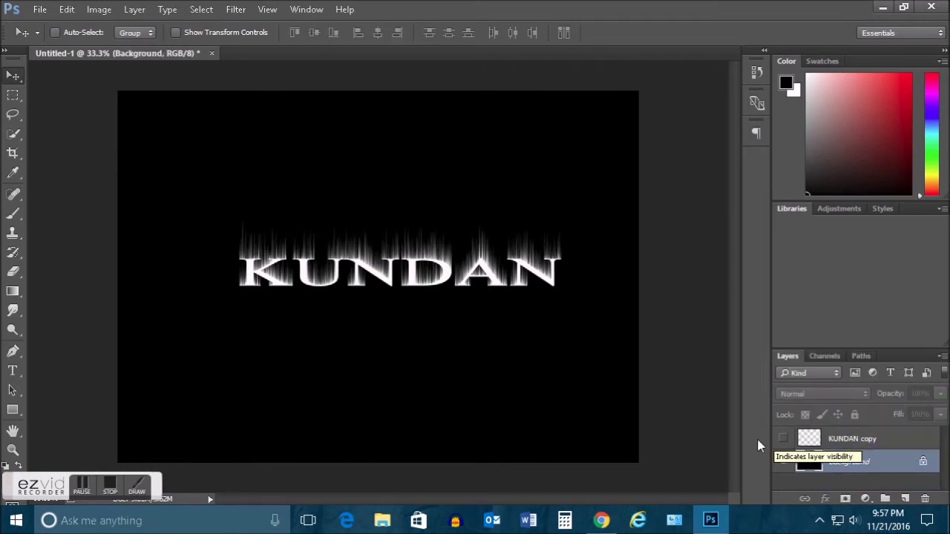
click(236, 9)
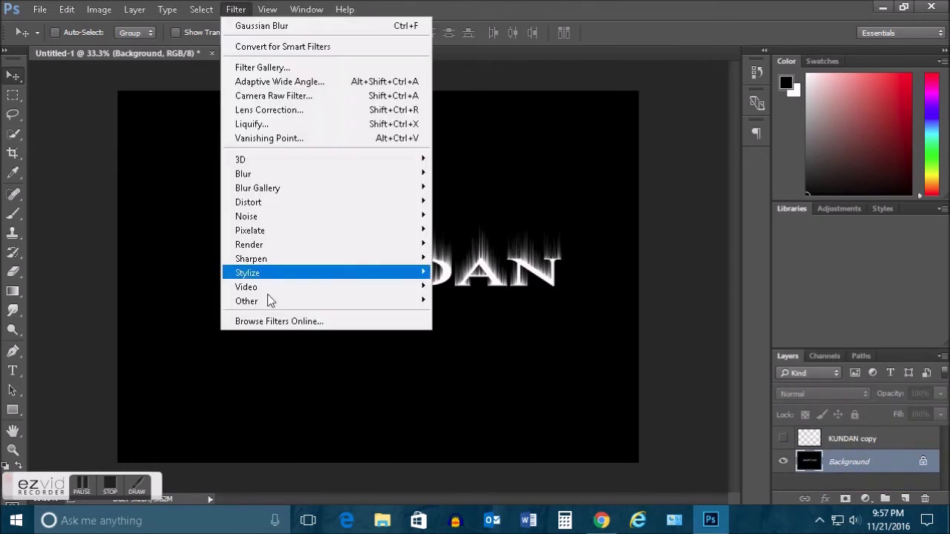
click(270, 126)
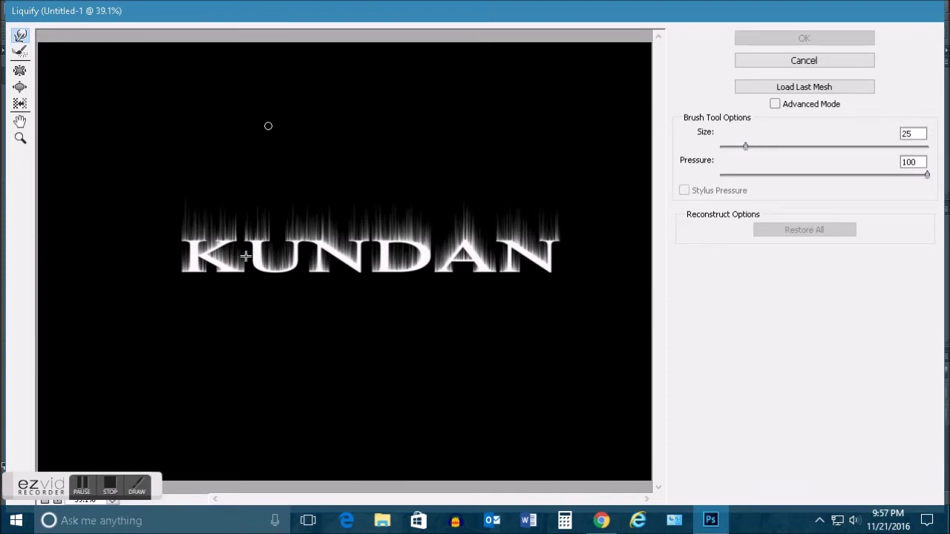
In Liquify at 50% zoom, Forward Warp the streaks over K, U and A into curling flames.
click(21, 141)
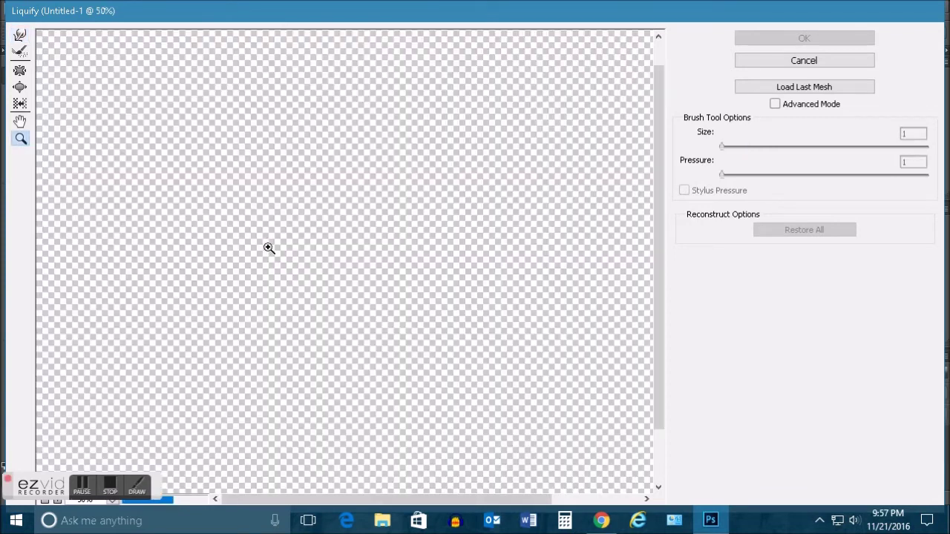
click(268, 248)
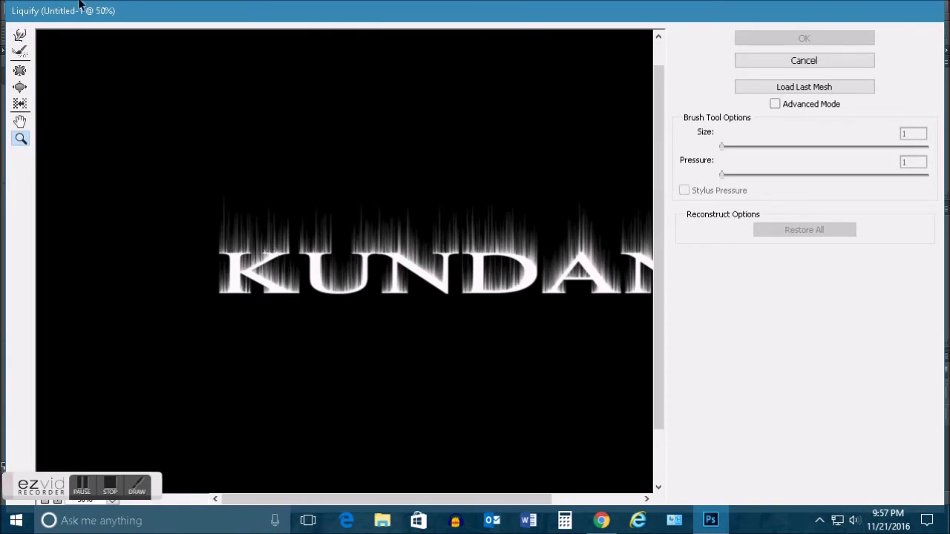
click(20, 37)
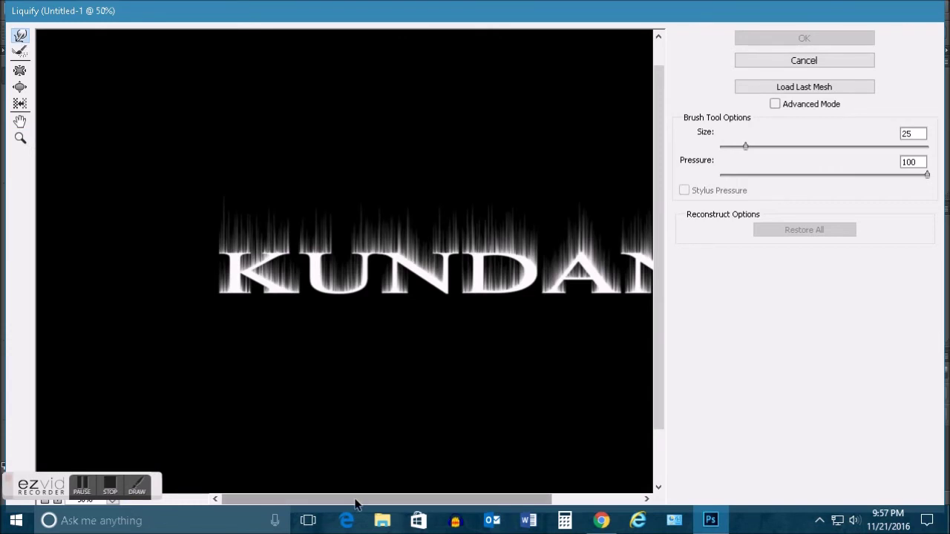
drag(357, 502, 403, 502)
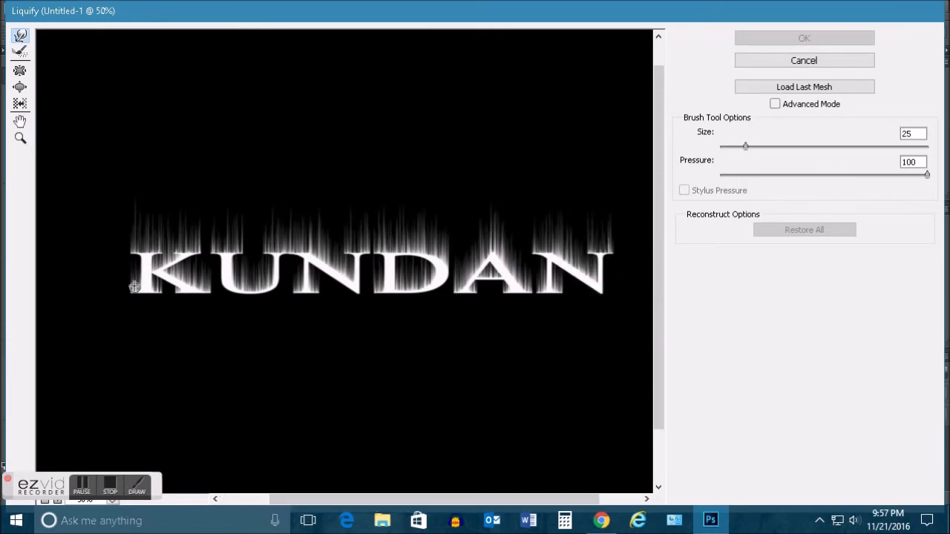
drag(135, 286, 148, 258)
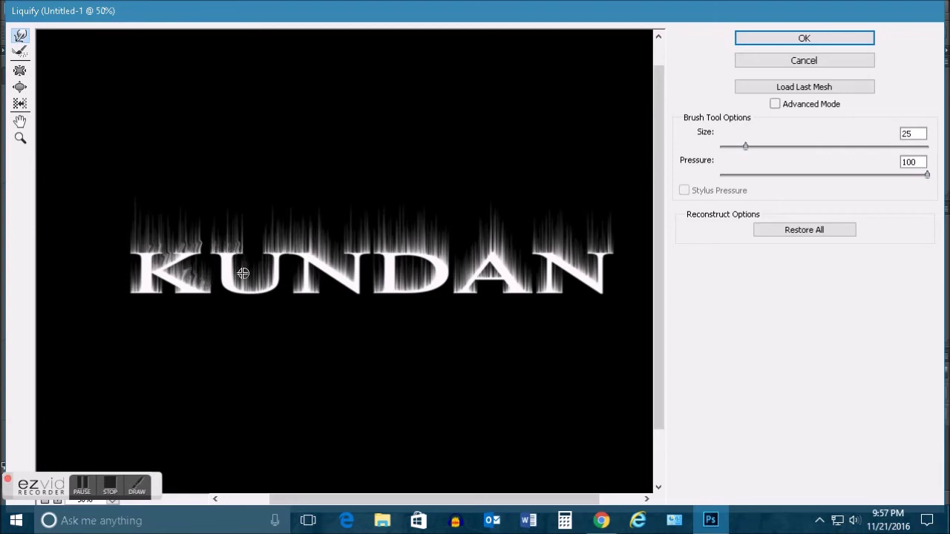
drag(257, 281, 269, 256)
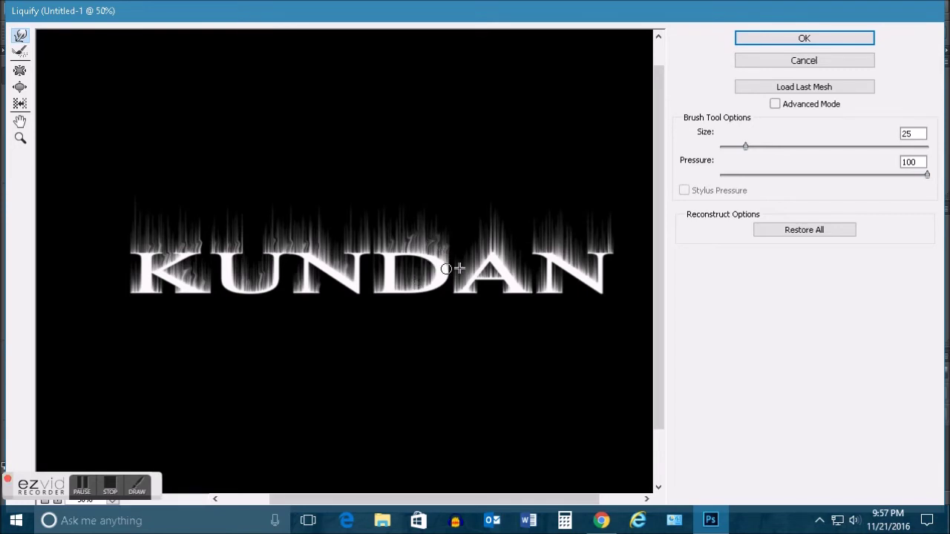
mouse_move(469, 268)
mouse_down()
mouse_move(503, 233)
mouse_move(520, 275)
mouse_move(496, 239)
mouse_move(524, 270)
mouse_move(552, 235)
mouse_move(584, 266)
mouse_move(599, 242)
mouse_move(572, 284)
mouse_up()
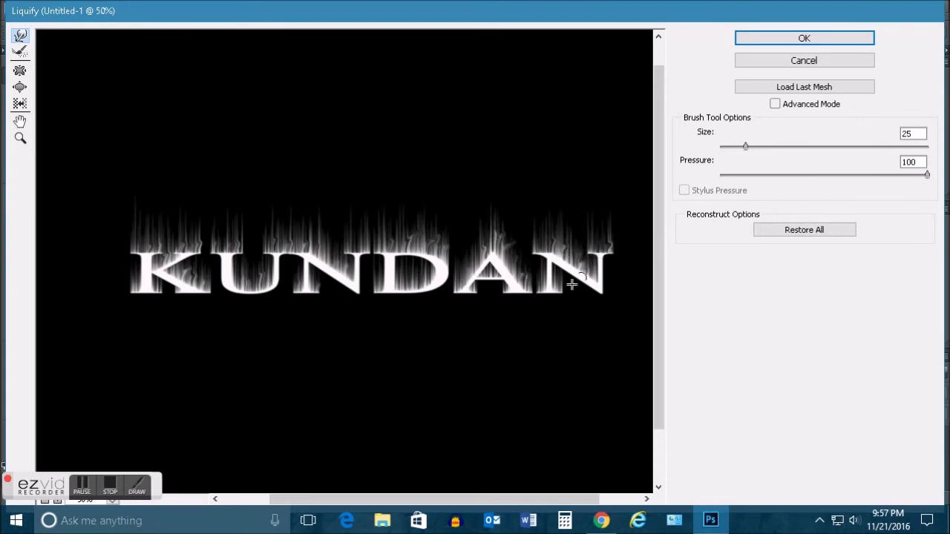
click(766, 40)
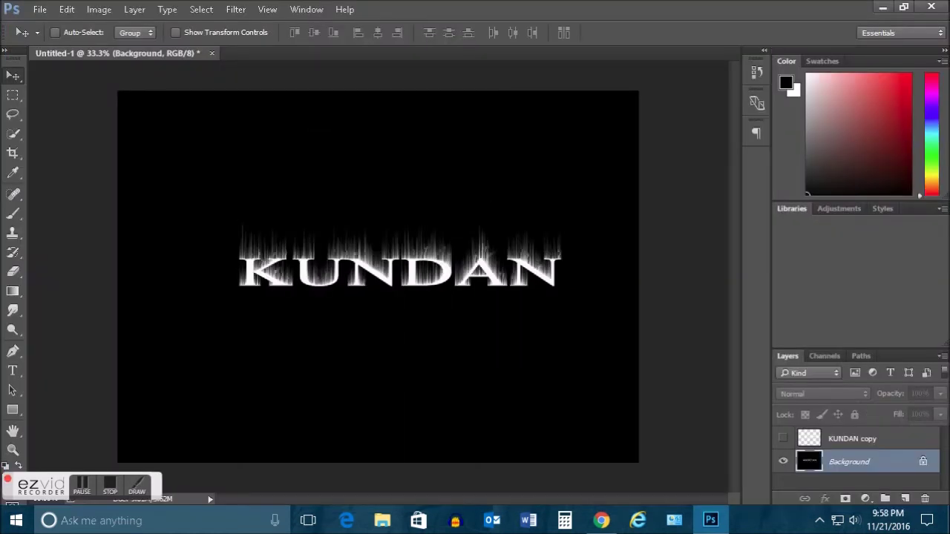
Add a Hue/Saturation adjustment and shift the hue to tint the flames gold.
click(865, 499)
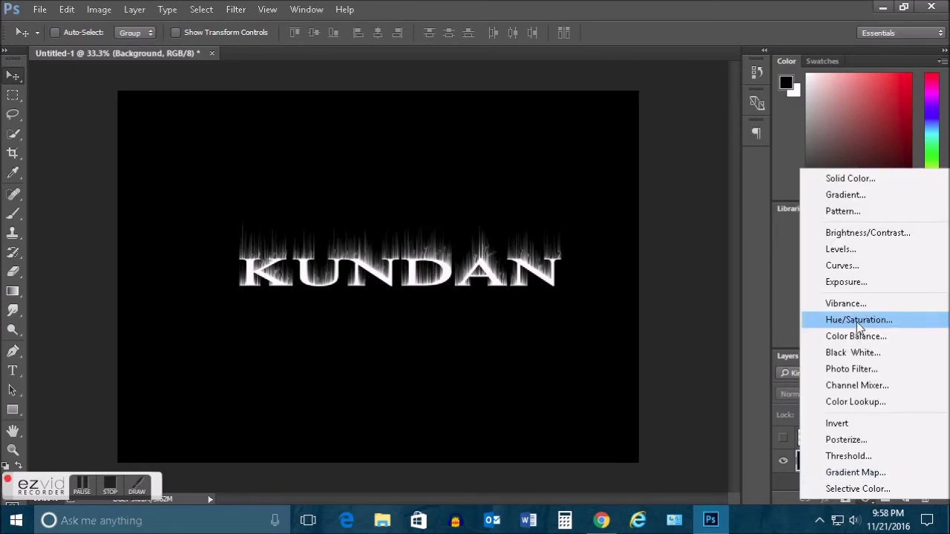
click(858, 323)
mouse_move(632, 194)
mouse_down()
mouse_move(671, 197)
mouse_move(741, 229)
mouse_up()
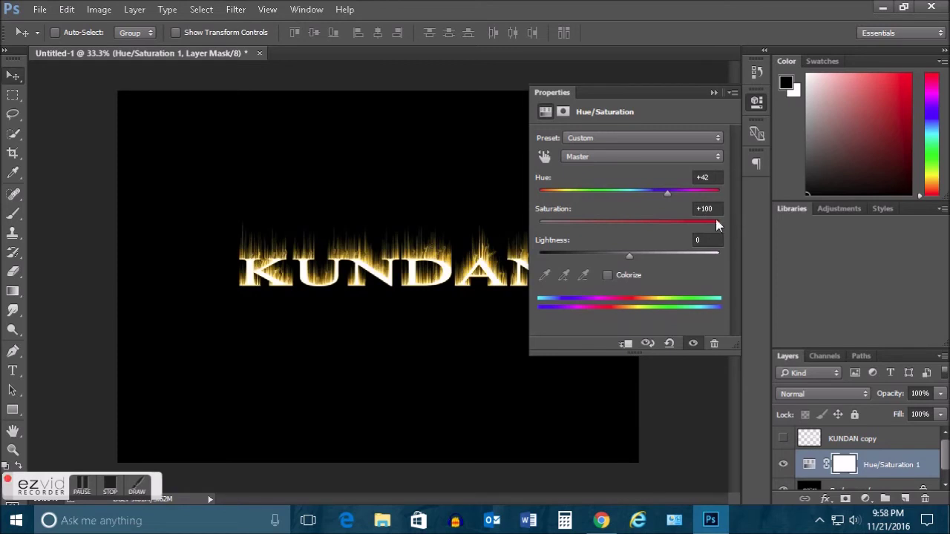
Add a second Hue/Saturation adjustment at hue -16, close it, and show and select KUNDAN copy.
click(866, 498)
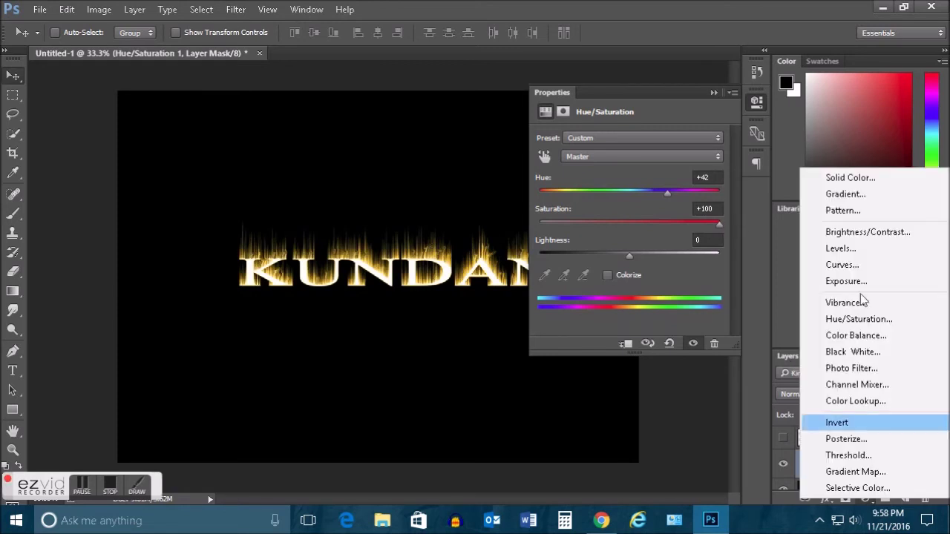
click(847, 321)
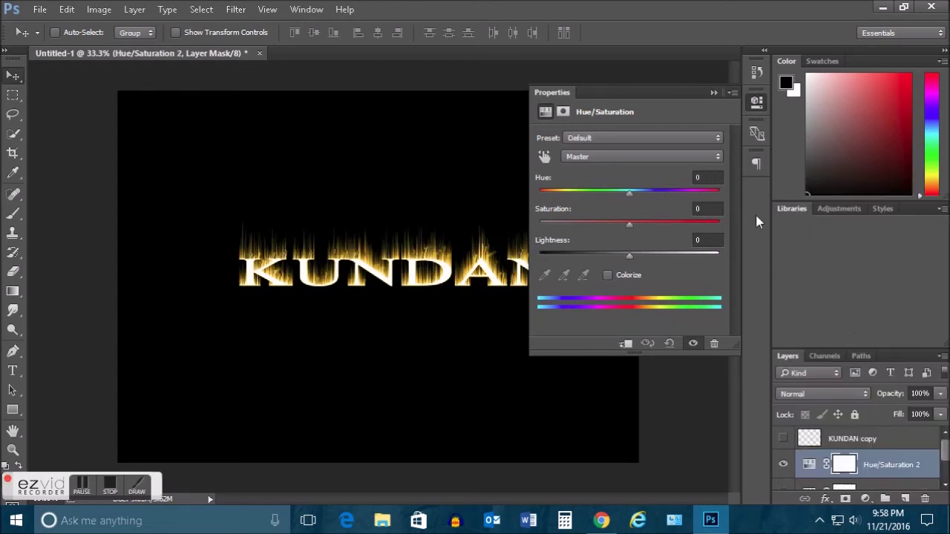
drag(622, 193, 615, 194)
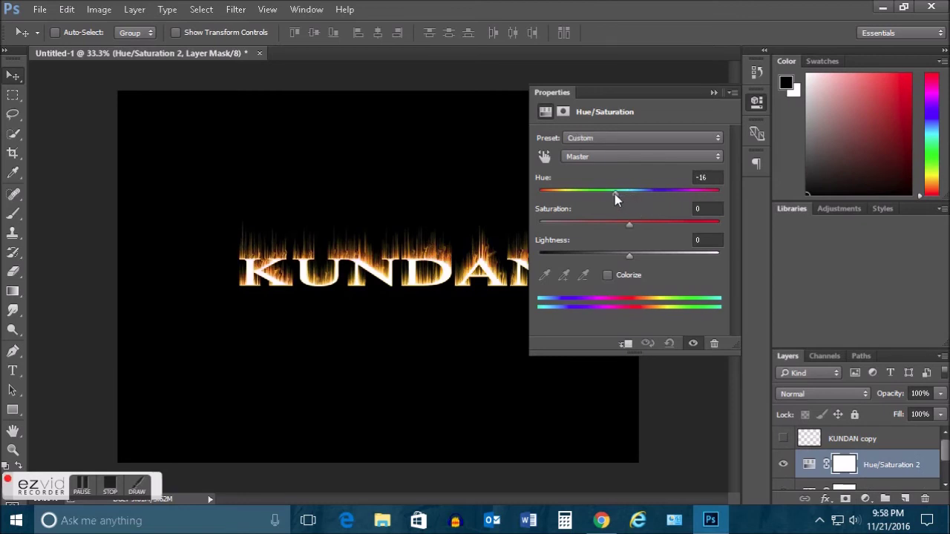
drag(617, 196, 615, 196)
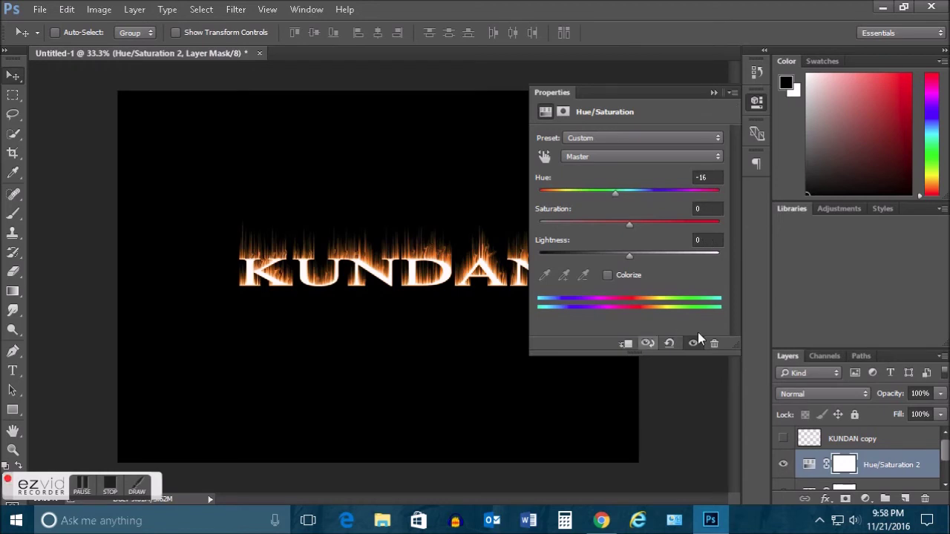
click(733, 92)
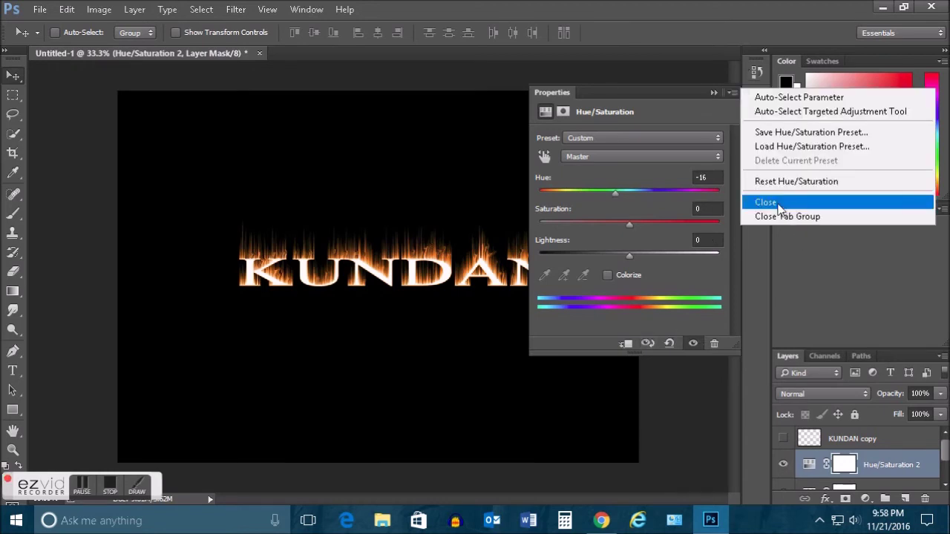
click(839, 204)
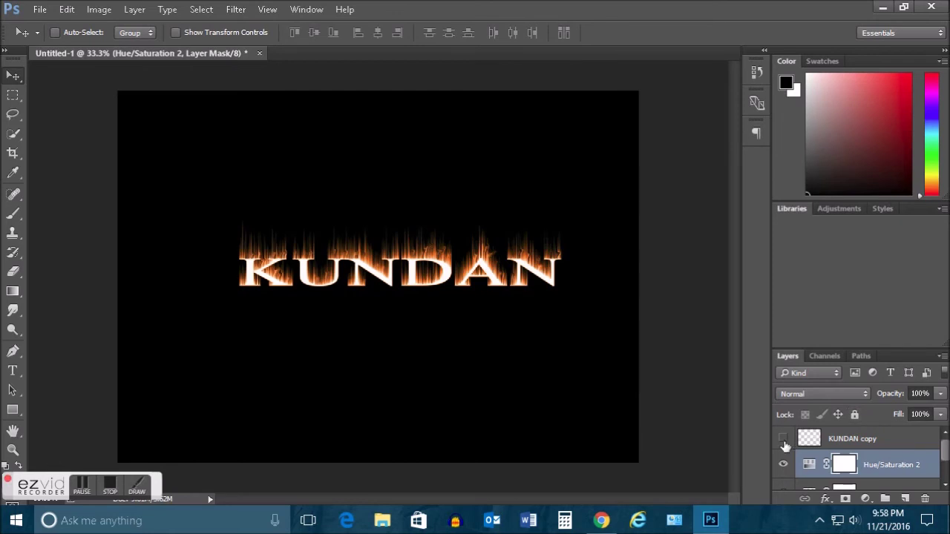
click(783, 439)
click(809, 441)
Nudge the white KUNDAN copy into alignment over the flames and add a Gradient Fill layer.
drag(380, 276, 381, 281)
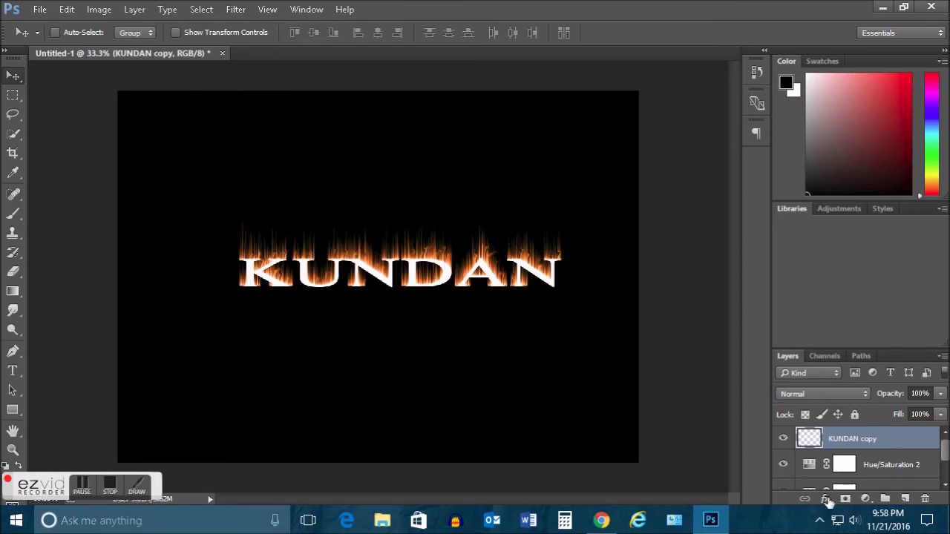
click(865, 499)
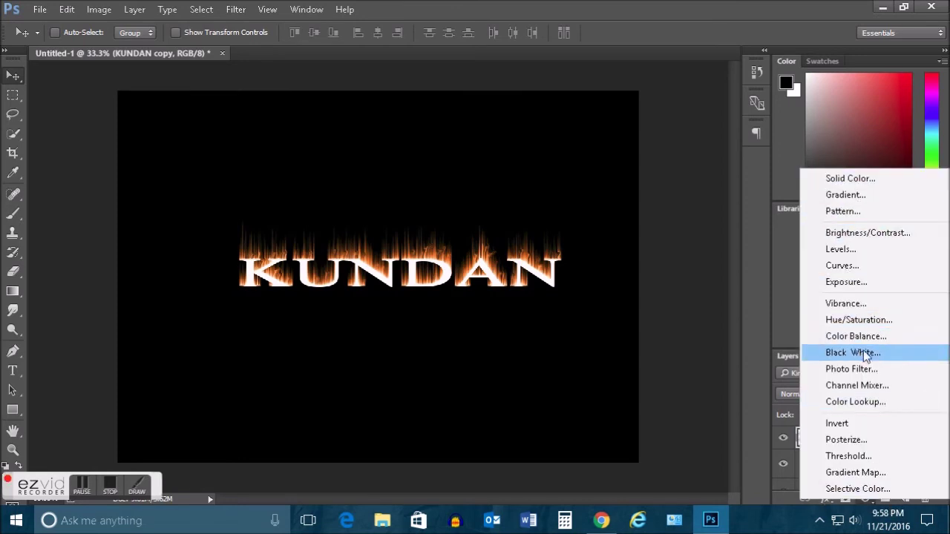
click(846, 195)
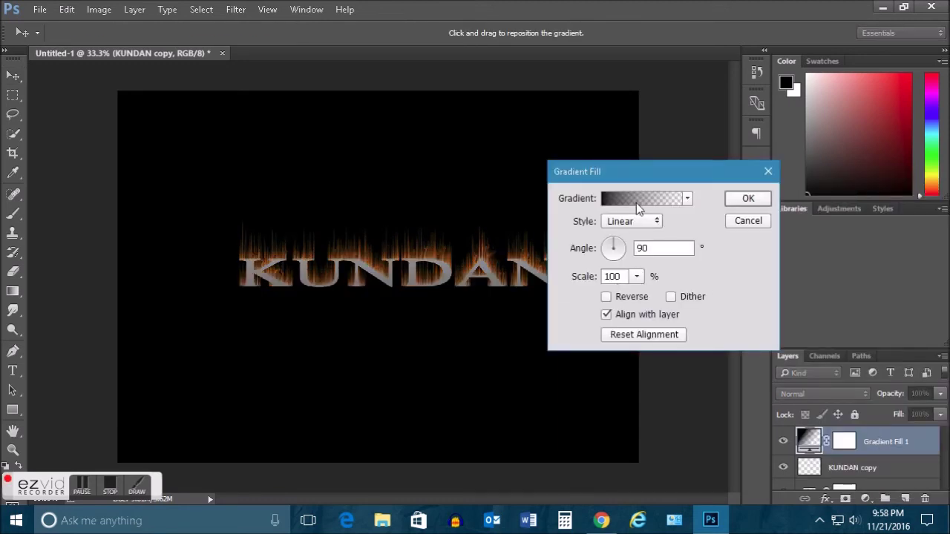
Try a dark brown left gradient stop, cancel the Gradient Fill, and select the KUNDAN copy letter outlines.
click(636, 202)
click(531, 319)
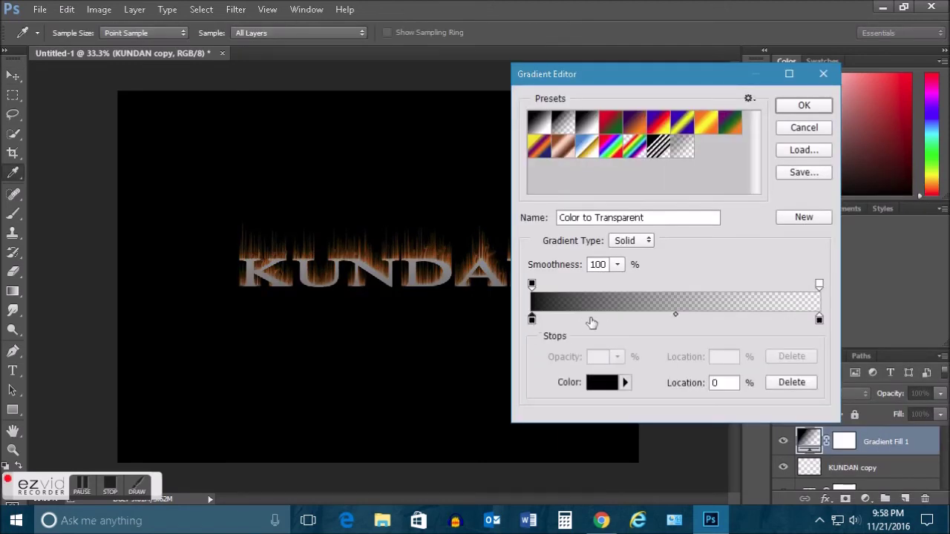
click(601, 384)
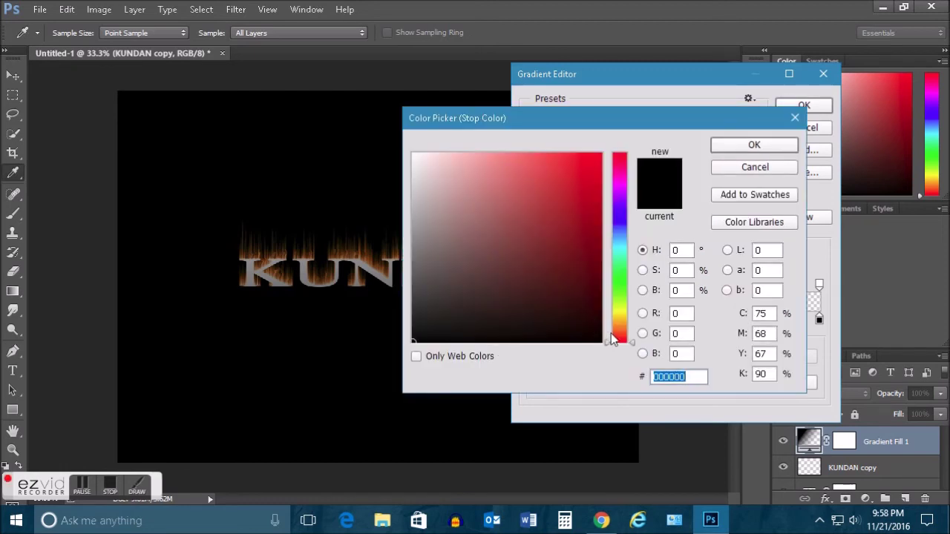
drag(613, 339, 616, 329)
click(572, 305)
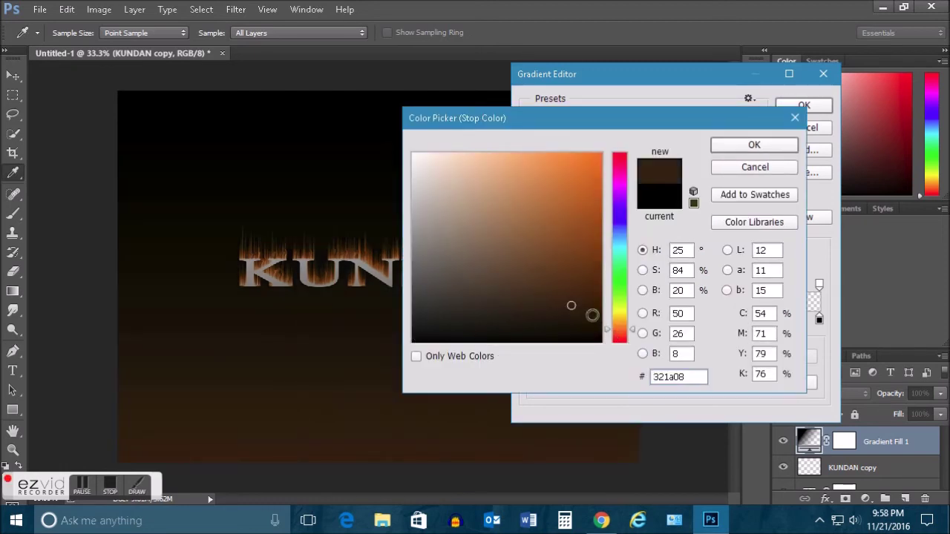
click(795, 117)
click(823, 74)
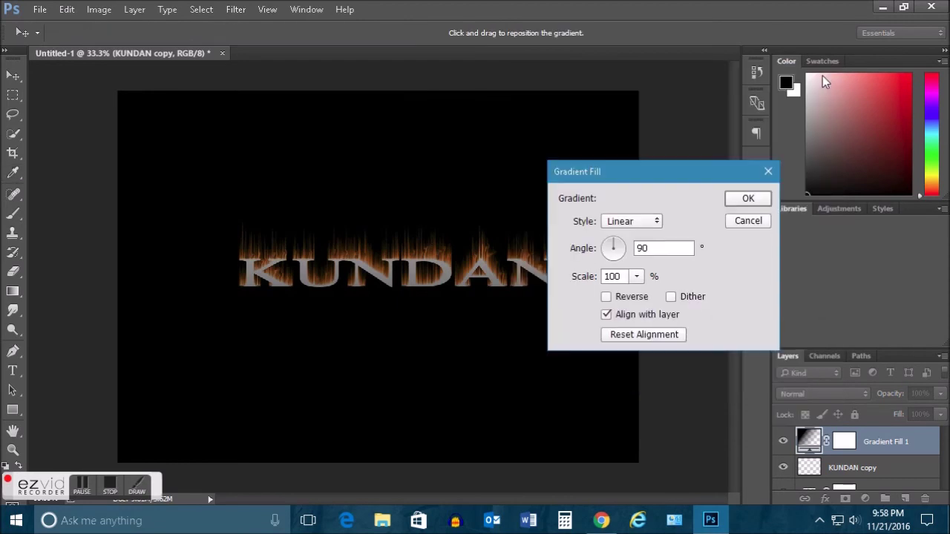
click(769, 174)
ctrl+click(815, 443)
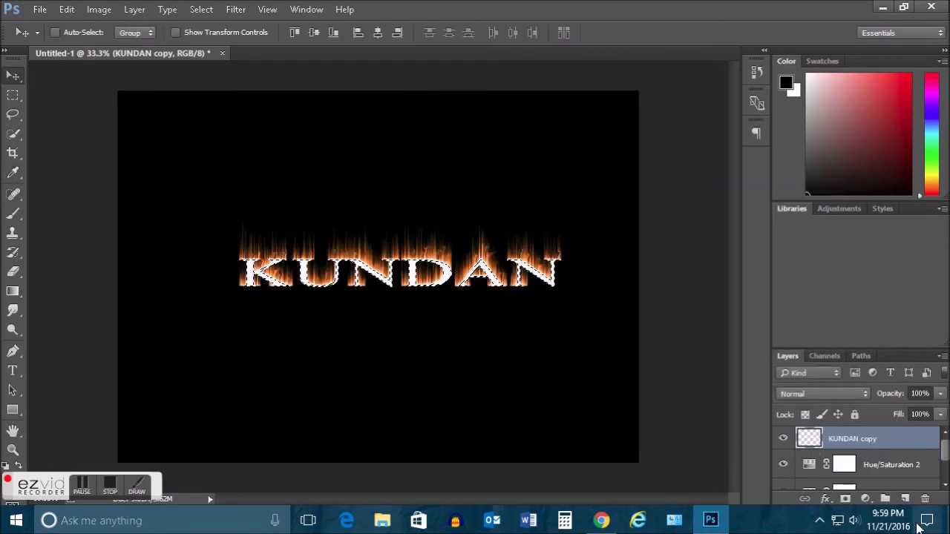
Add a Gradient fill layer and set its left colour stop to dark brown 2c1305.
click(866, 499)
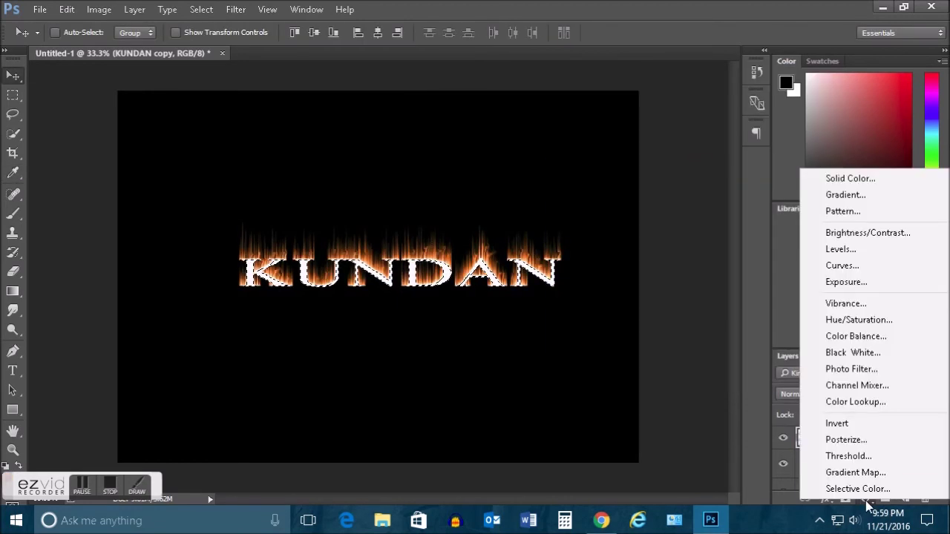
click(864, 194)
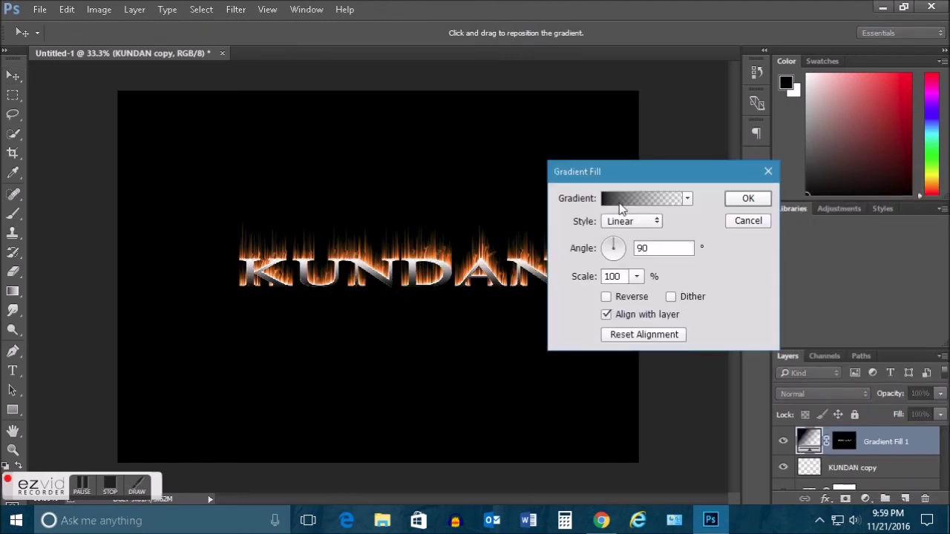
click(620, 206)
click(533, 321)
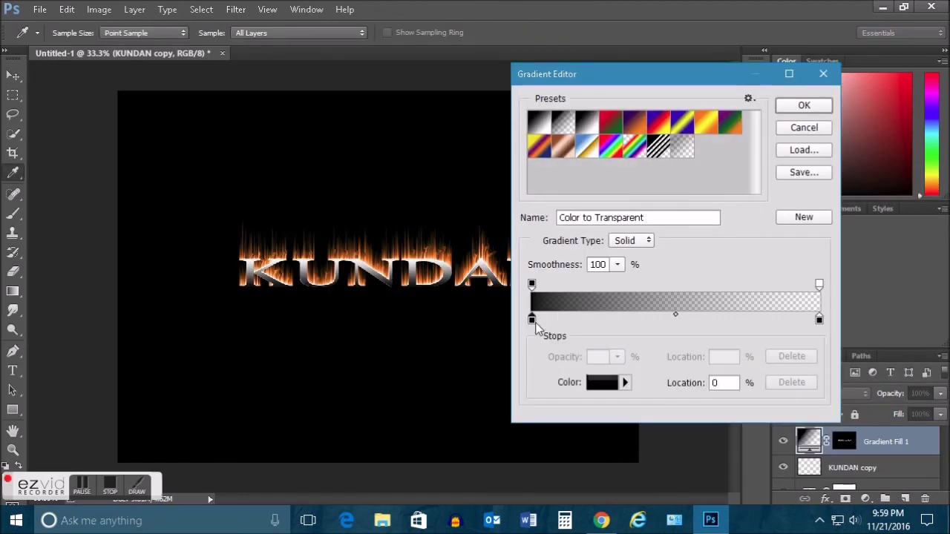
click(599, 388)
click(593, 321)
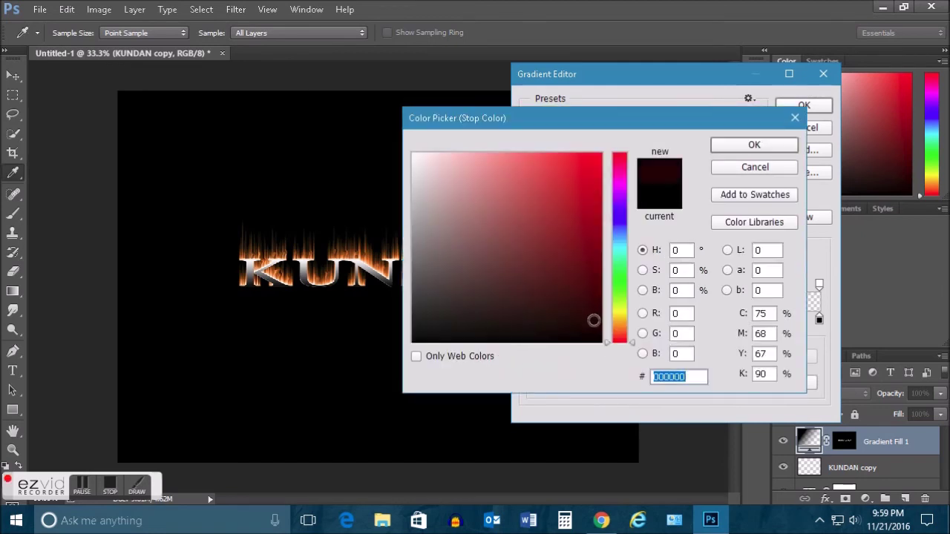
drag(615, 338, 570, 290)
click(548, 297)
drag(585, 322, 581, 310)
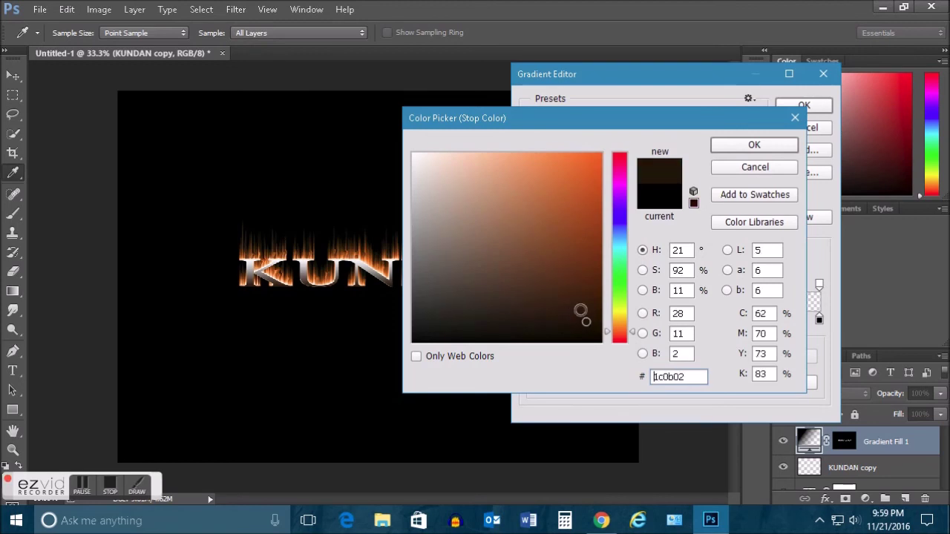
click(735, 146)
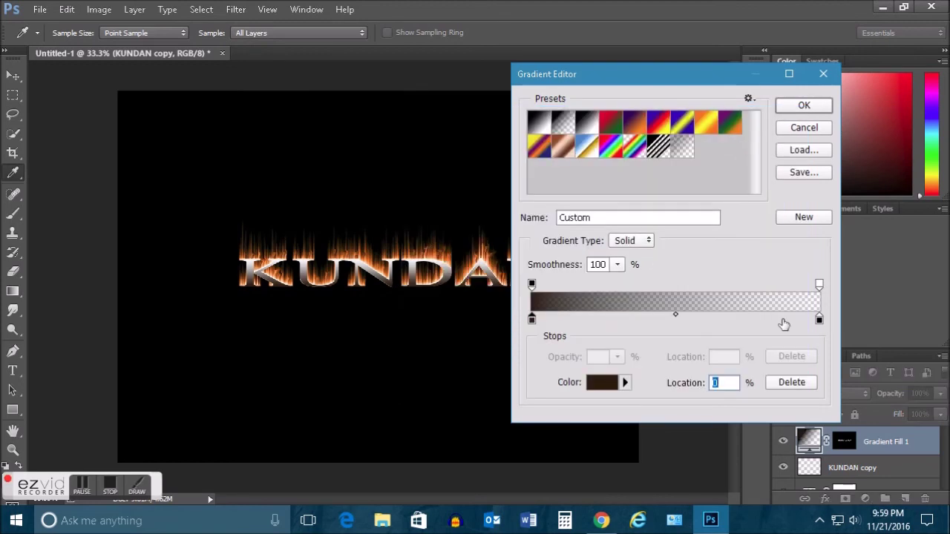
Set the right colour stop to gold c8924d and apply the dark-to-gold gradient.
click(820, 320)
click(612, 390)
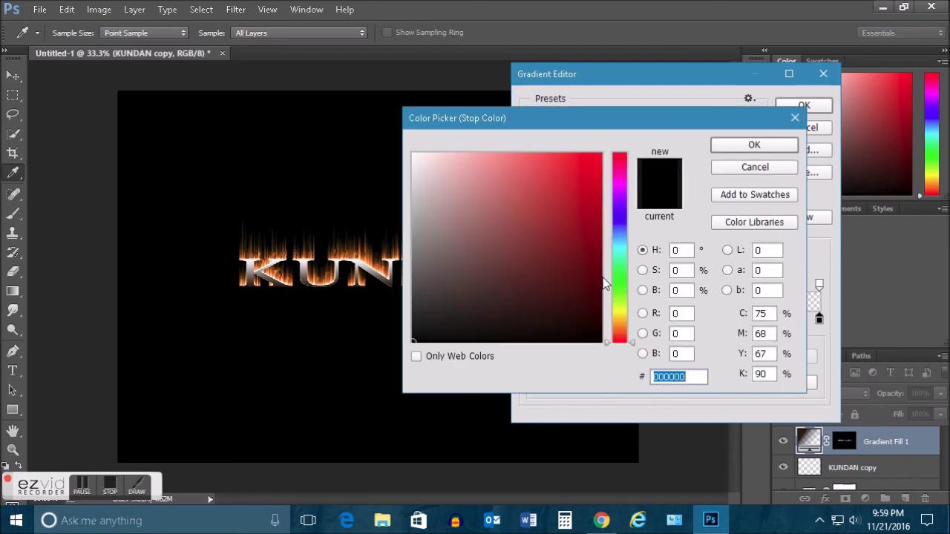
click(619, 325)
click(553, 213)
click(528, 198)
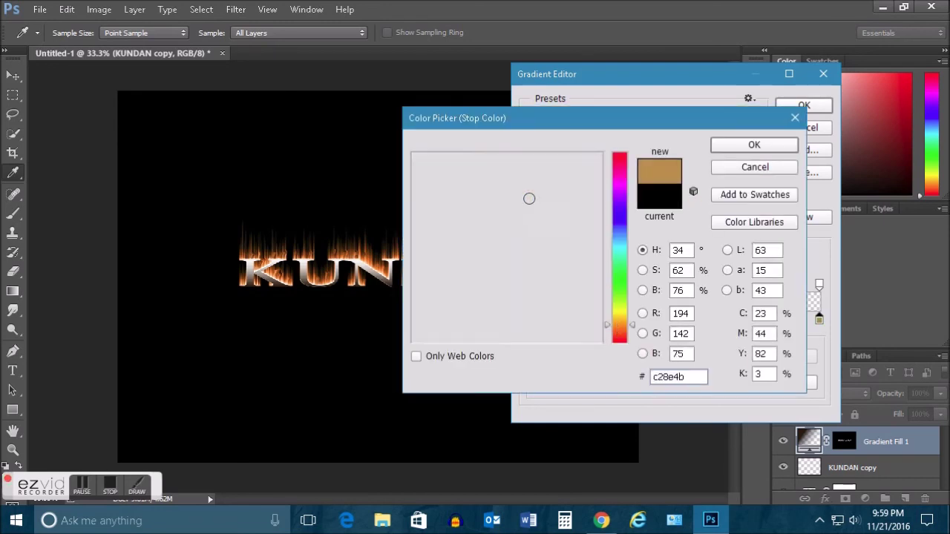
click(528, 194)
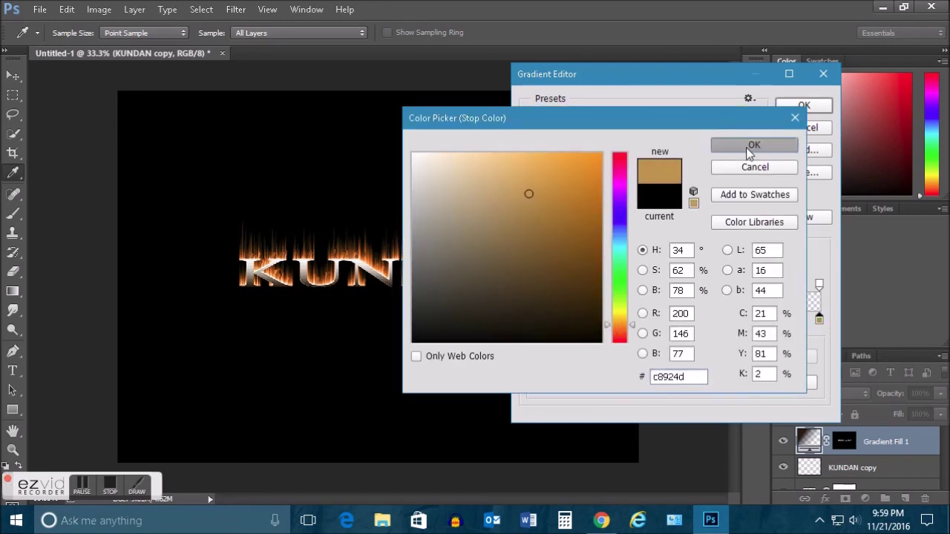
click(748, 151)
click(805, 105)
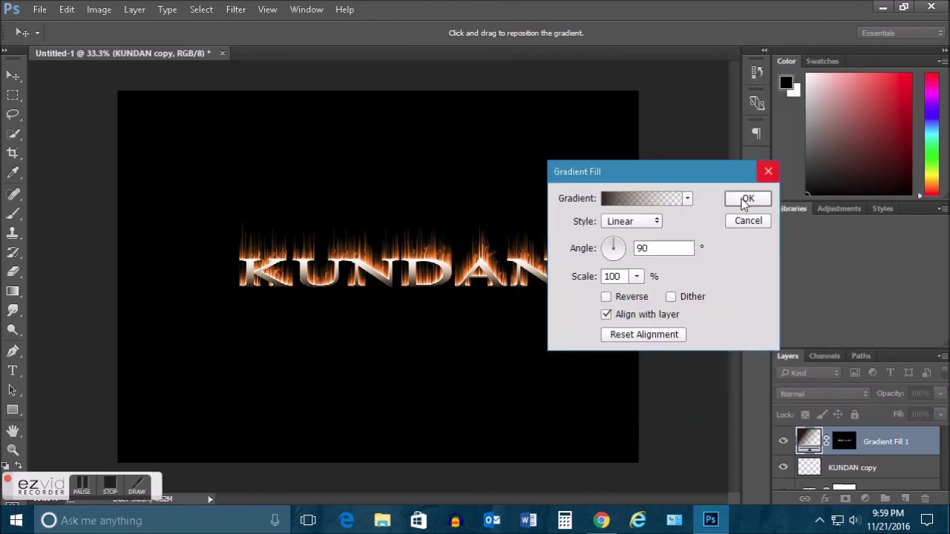
click(747, 200)
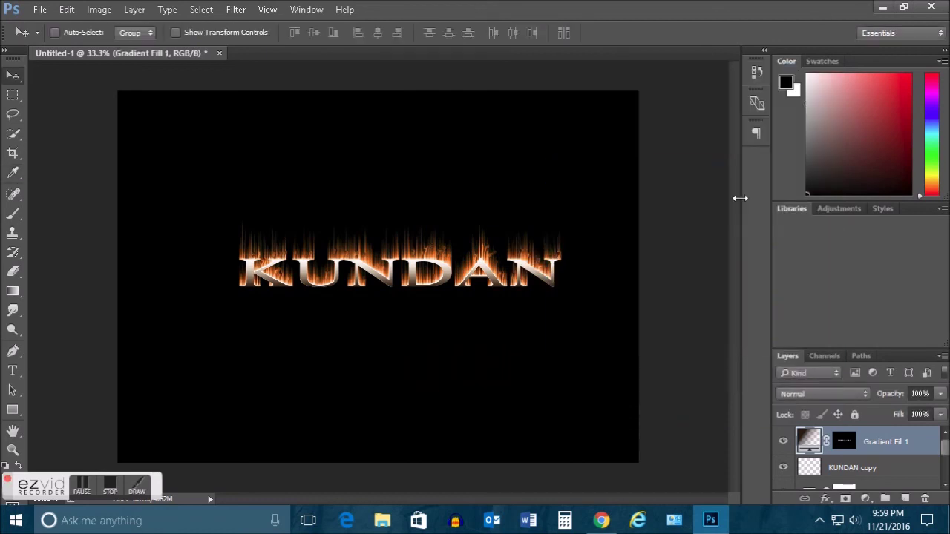